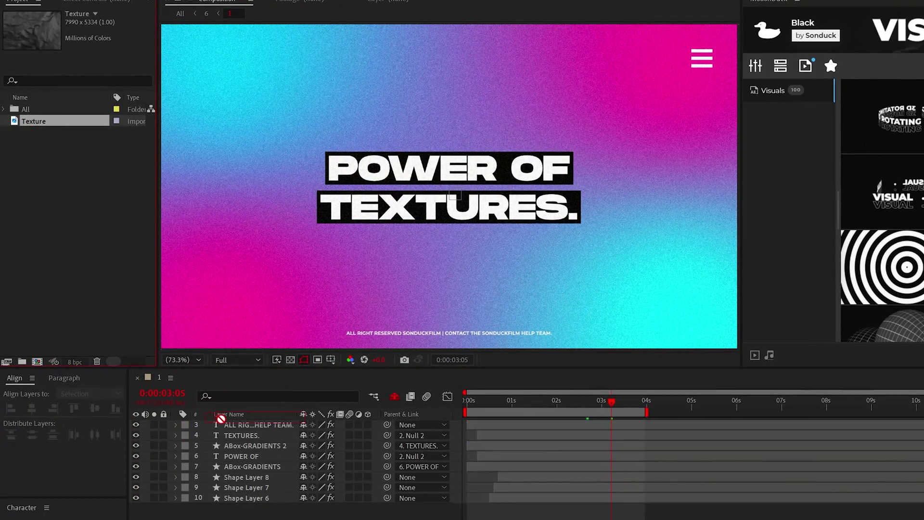
Step: Add the Texture footage to the title composition and put a new adjustment layer on top
left_click_drag(223, 427, 222, 424)
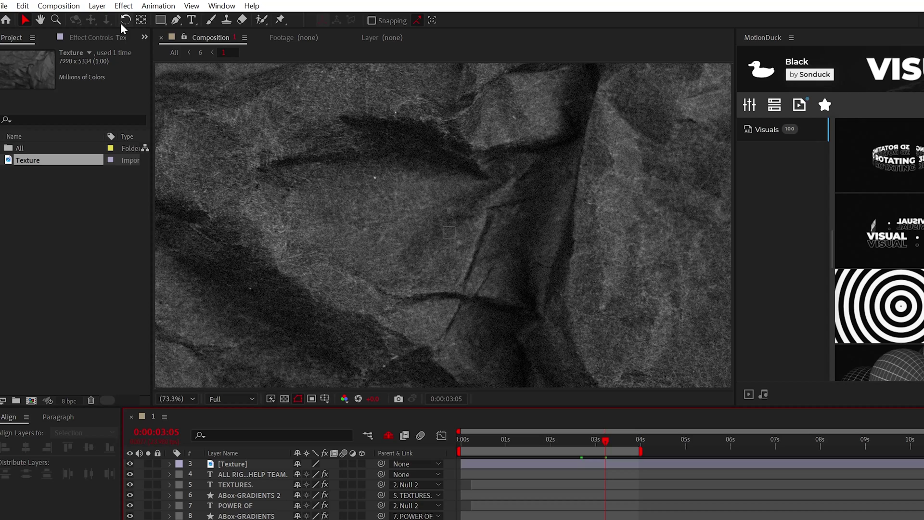
left_click(97, 6)
mouse_move(120, 18)
left_click(308, 95)
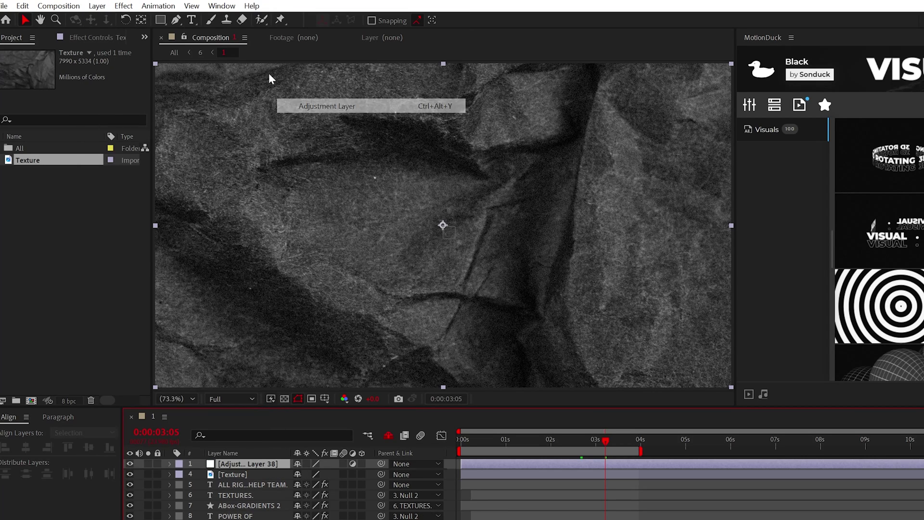
Step: Apply Texturize to the adjustment layer with Texture as its texture layer, hide Texture, and preview
left_click(124, 5)
mouse_move(144, 344)
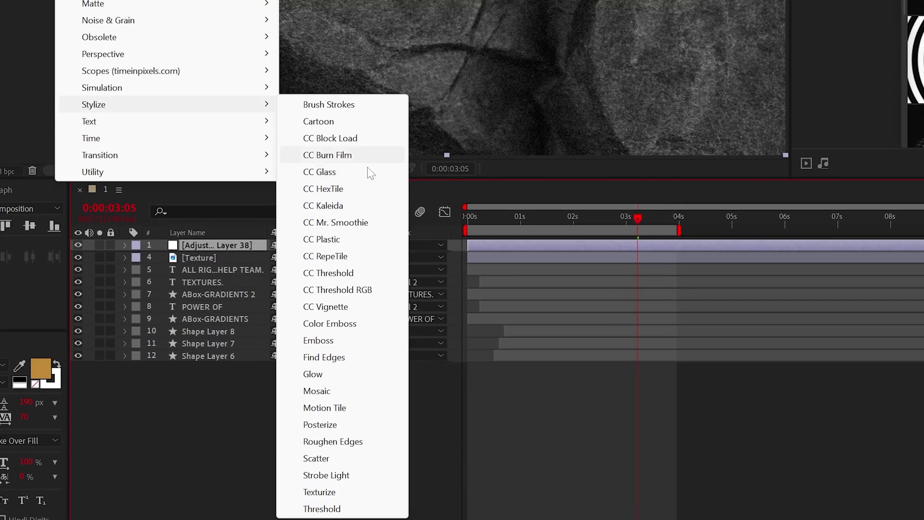
left_click(355, 493)
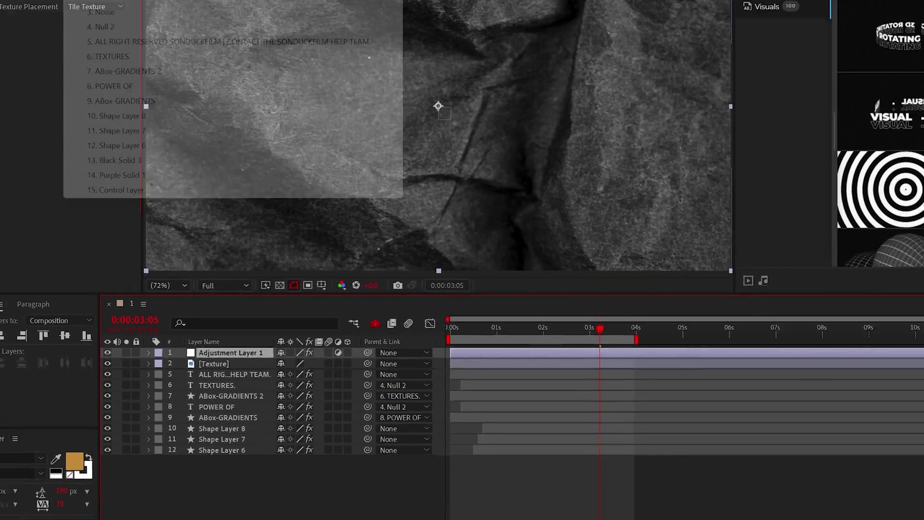
left_click(102, 57)
left_click(122, 104)
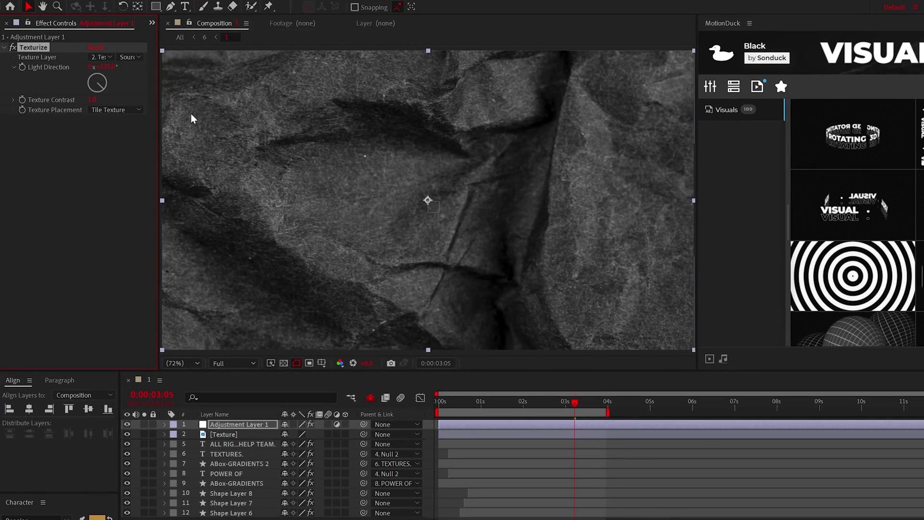
left_click(127, 434)
key("space")
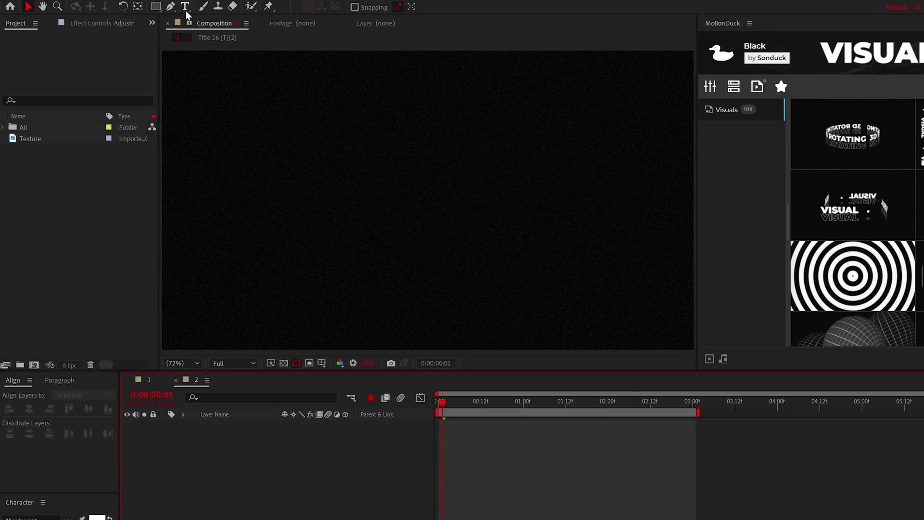
Step: Create a + text layer in the frame, preview it, and return to frame 1
left_click(427, 210)
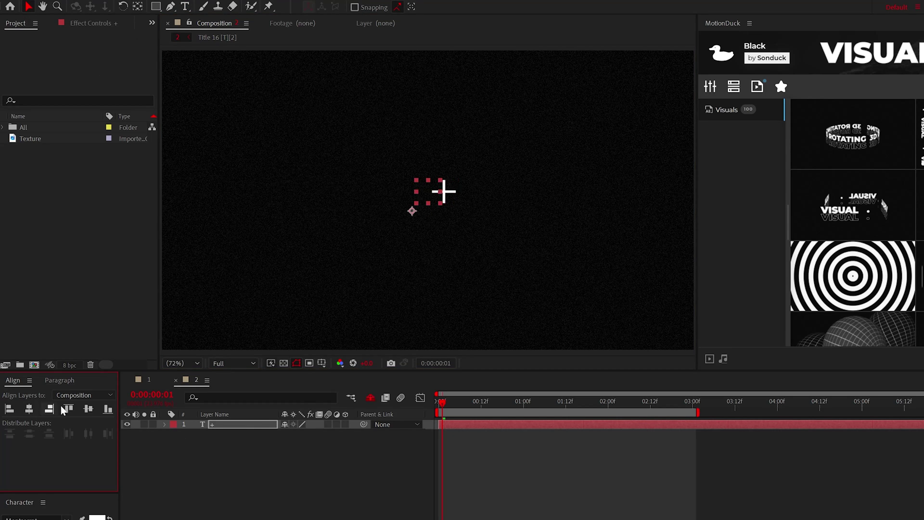
key("Escape")
key("space")
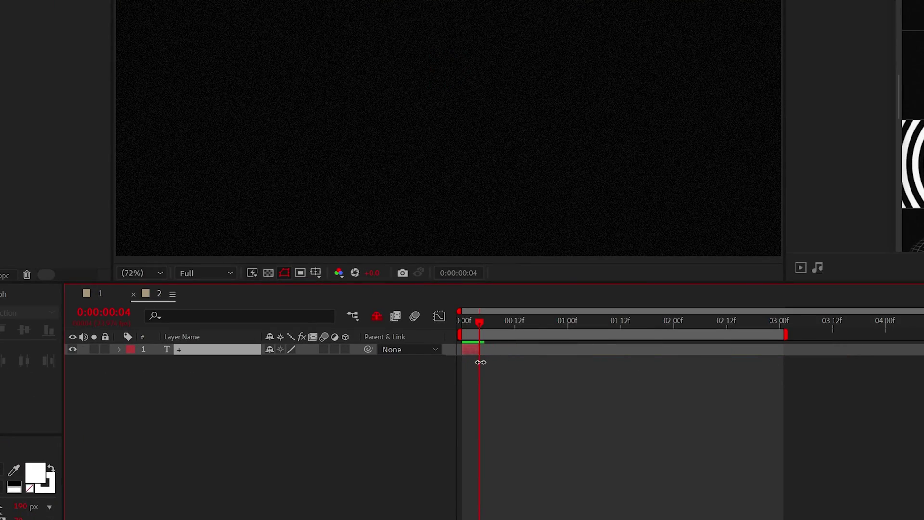
left_click_drag(472, 322, 466, 323)
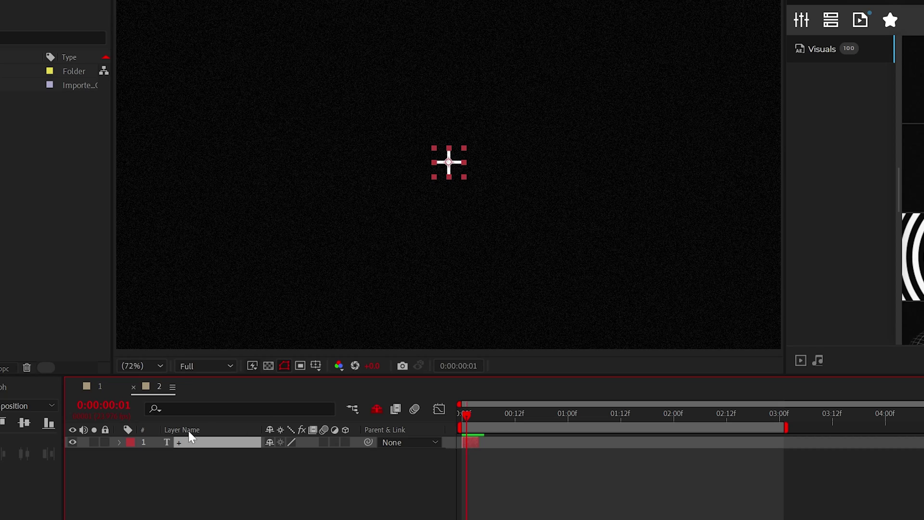
Step: Separate the + layer's Position into X and Y dimensions
left_click(119, 442)
left_click(131, 468)
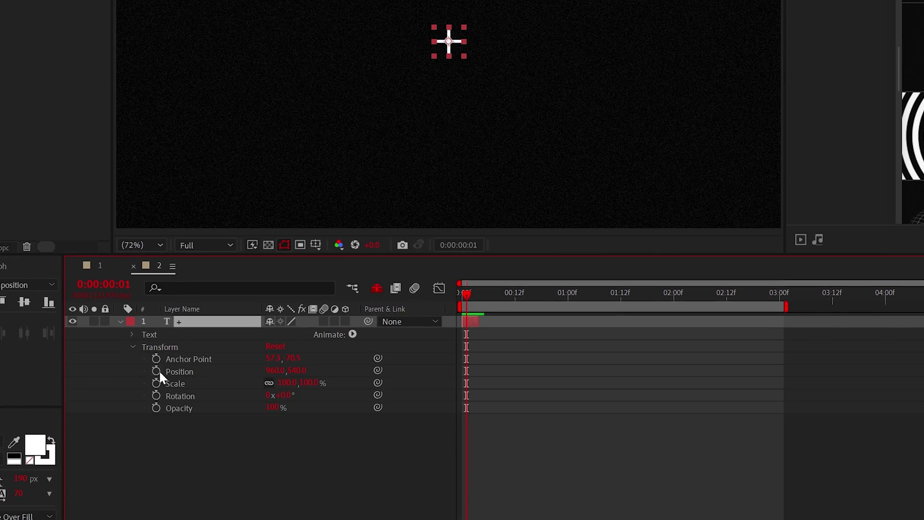
right_click(182, 369)
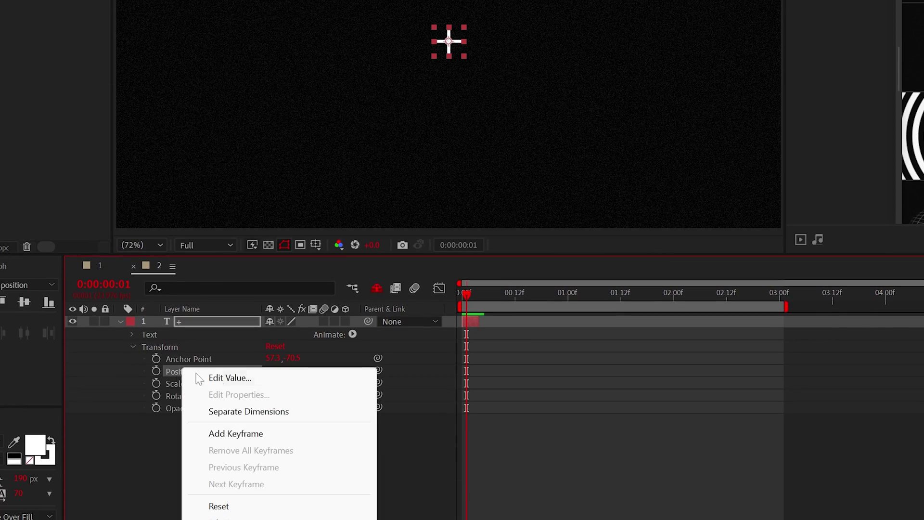
left_click(303, 412)
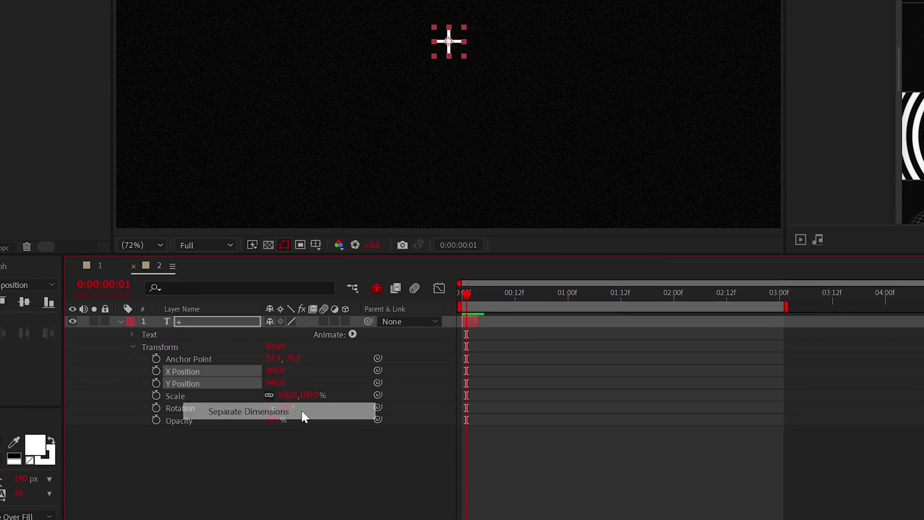
Step: Give X Position the expression random(0,1920)
left_click(156, 371, "alt")
type("ra")
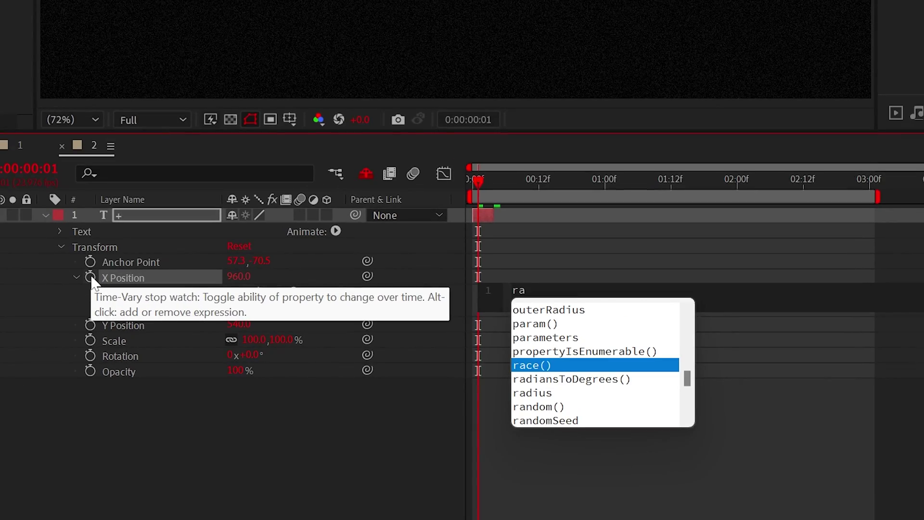
type("ndom")
key("Return")
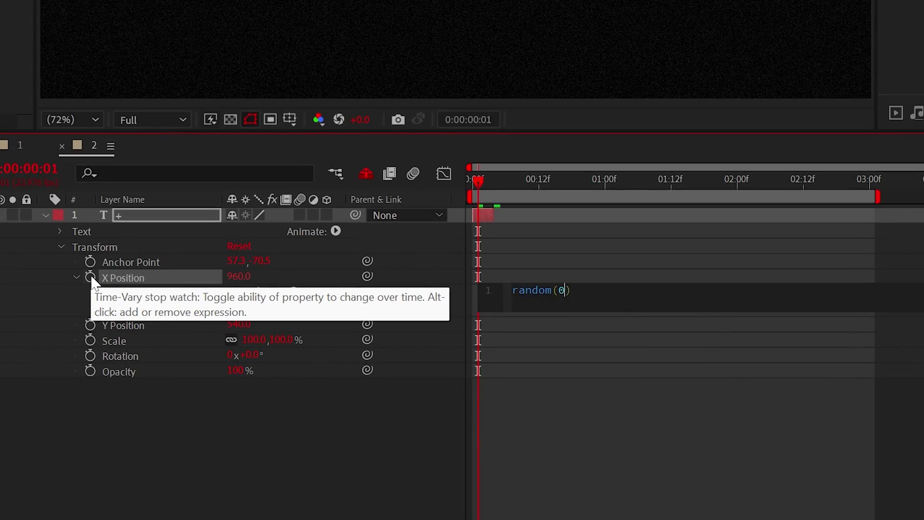
type("0,1920")
key("KP_Enter")
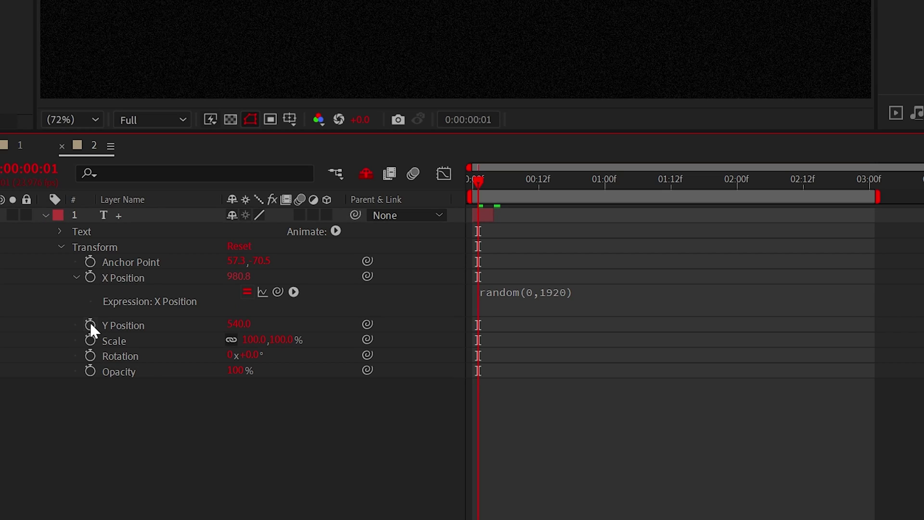
Step: Give Y Position the expression random(0,1080) and check the composition frame size
left_click(90, 322, "alt")
type("random")
key("Return")
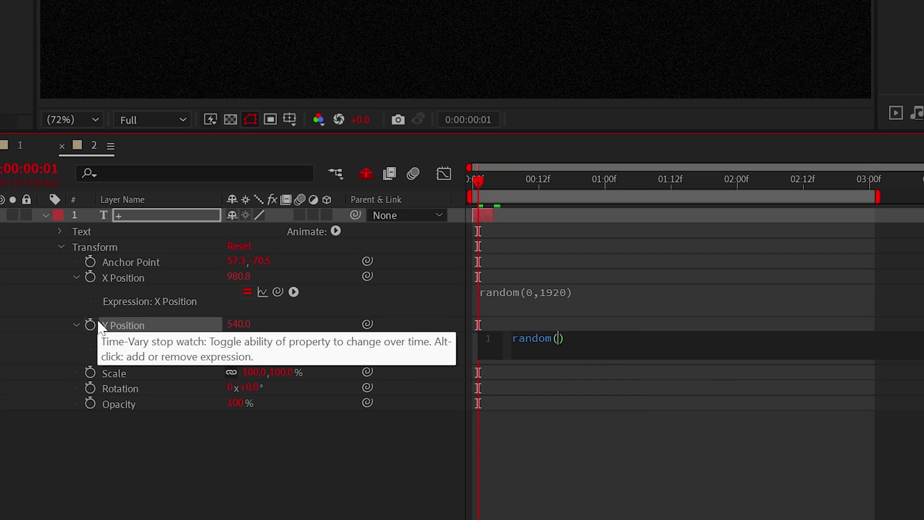
type("0,1080")
key("KP_Enter")
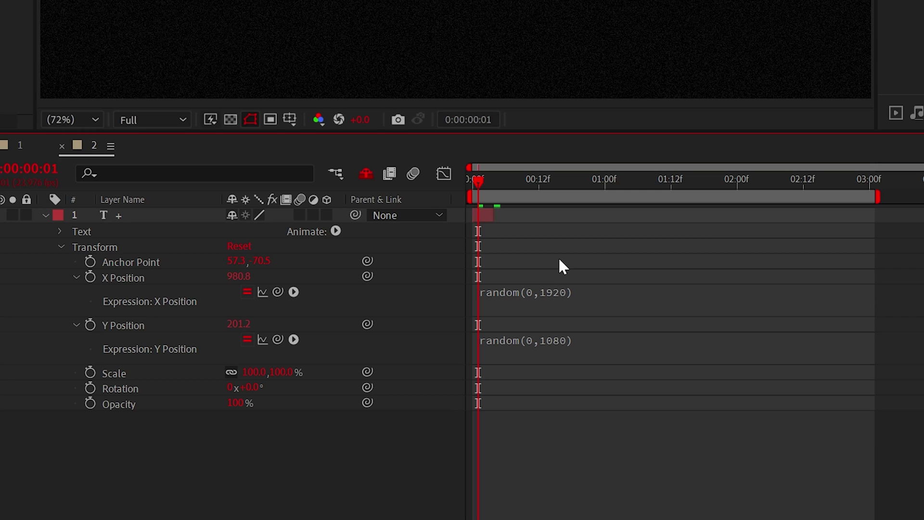
key("ctrl+k")
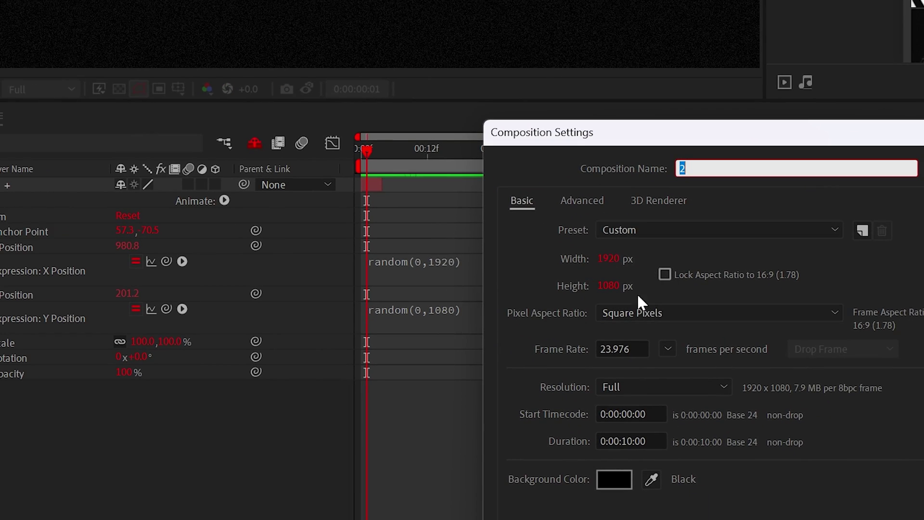
Step: Apply Posterize Time to the random + cross layer
key("Return")
left_click(123, 6)
mouse_move(202, 352)
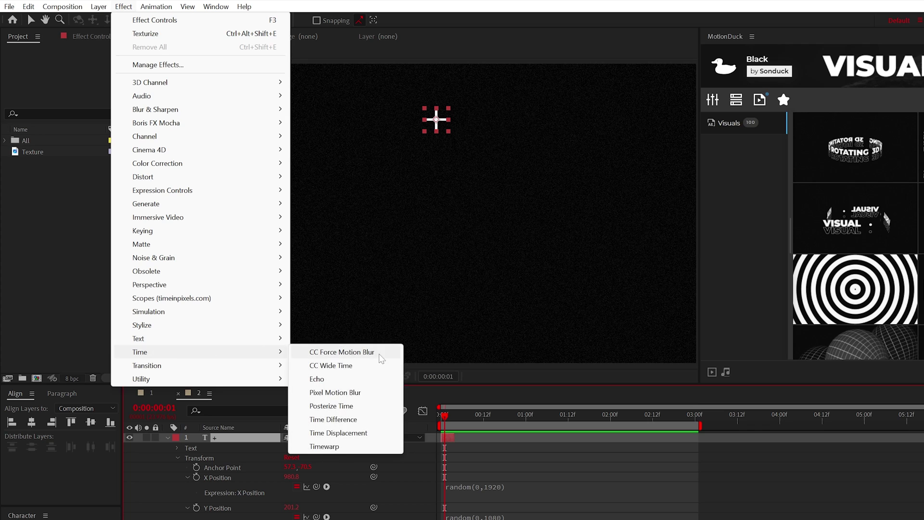
left_click(364, 408)
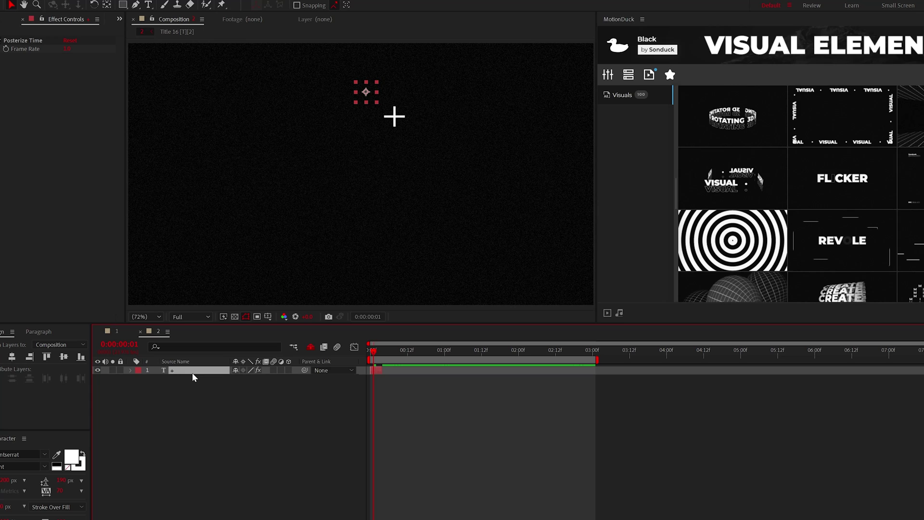
Step: Duplicate the cross into many copies and stagger their start times along the timeline
key("ctrl+d")
key("ctrl+d")
key("ctrl+d")
key("ctrl+d")
key("ctrl+d")
key("ctrl+d")
key("ctrl+d")
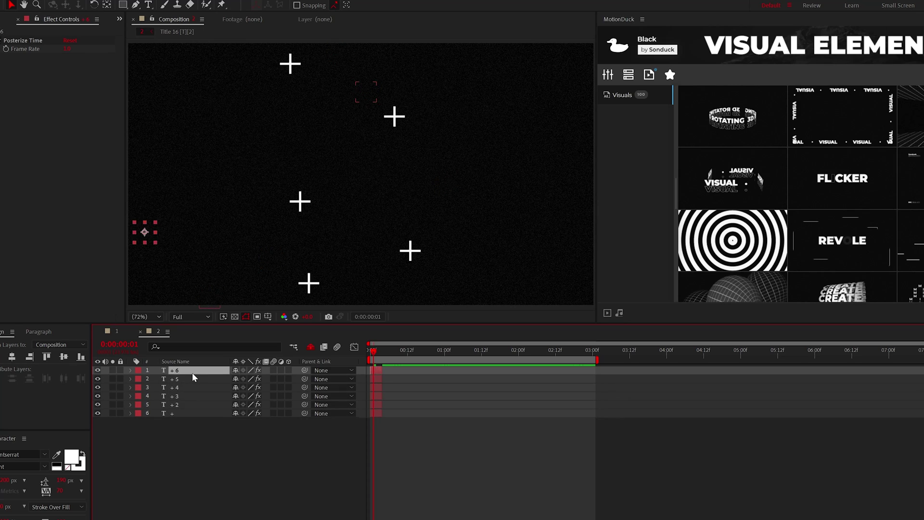
key("ctrl+d")
key("ctrl+d")
key("ctrl+d")
key("ctrl+d")
key("ctrl+d")
key("ctrl+d")
key("ctrl+d")
key("ctrl+d")
key("ctrl+d")
key("ctrl+d")
key("ctrl+d")
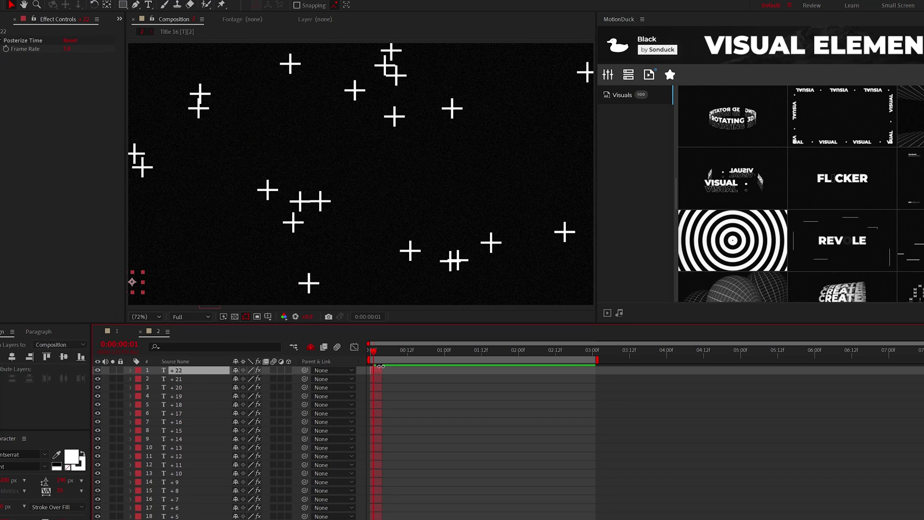
left_click_drag(378, 370, 418, 371)
left_click_drag(378, 379, 401, 387)
left_click_drag(377, 404, 388, 422)
left_click_drag(378, 431, 431, 430)
left_click_drag(378, 456, 397, 456)
left_click_drag(378, 473, 409, 495)
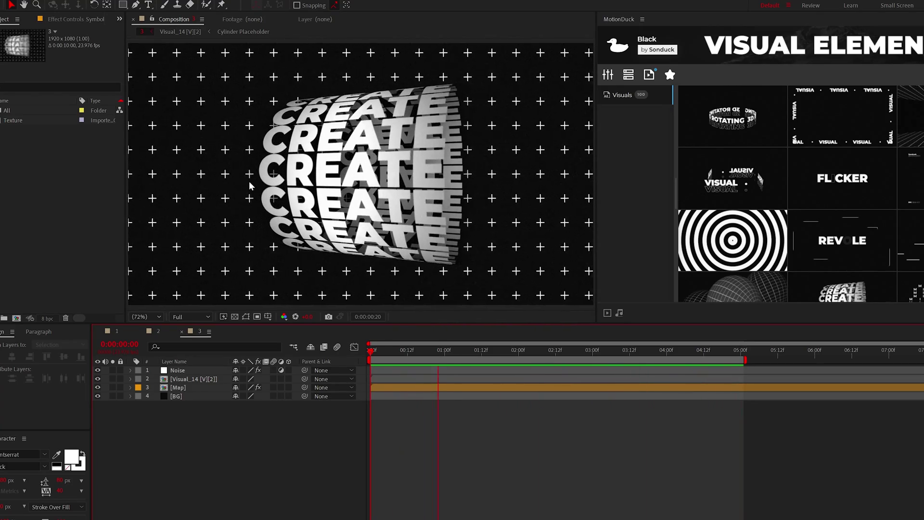
Step: Pre-compose the + text layer in the Map comp as 'Symbol Map' and open it
key("space")
double_click(178, 388)
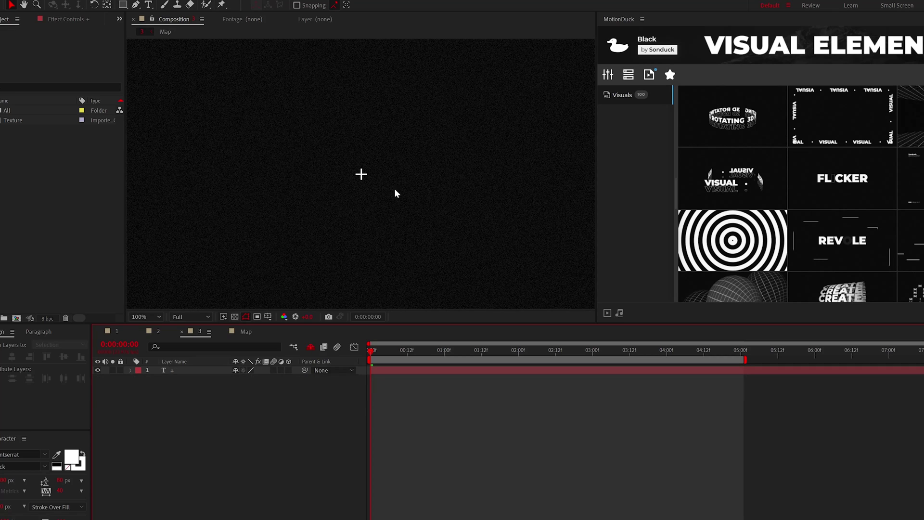
left_click(172, 370)
left_click(70, 0)
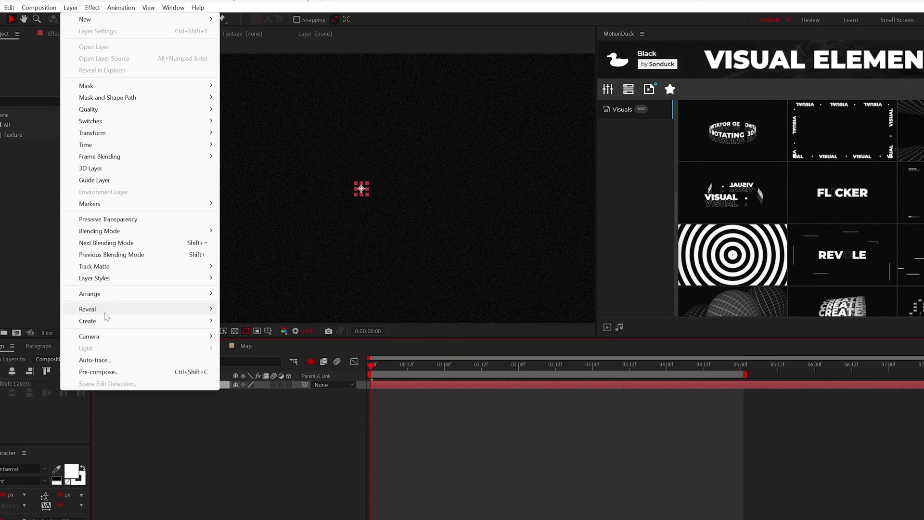
left_click(99, 372)
type("Symbol Map")
key("Return")
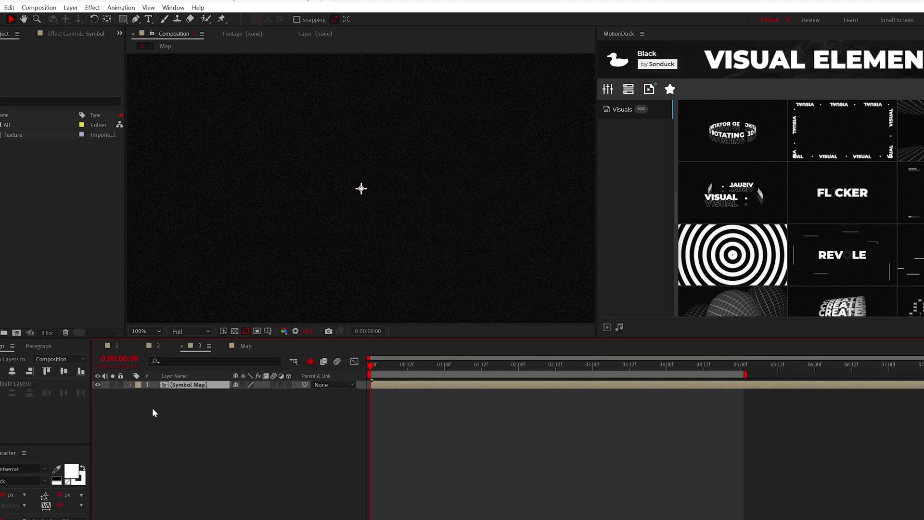
double_click(181, 389)
Step: Set the Symbol Map composition size to 100×100 pixels
left_click(45, 9)
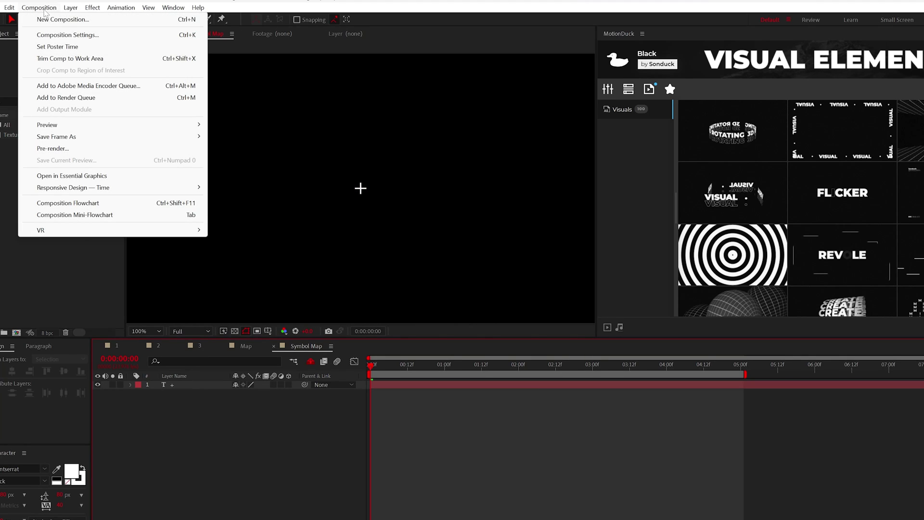
left_click(109, 38)
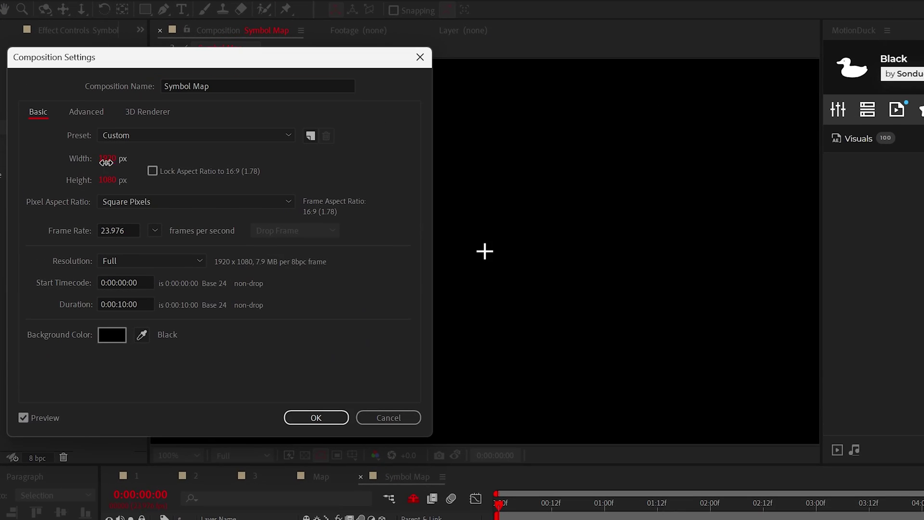
key("Tab")
type("1")
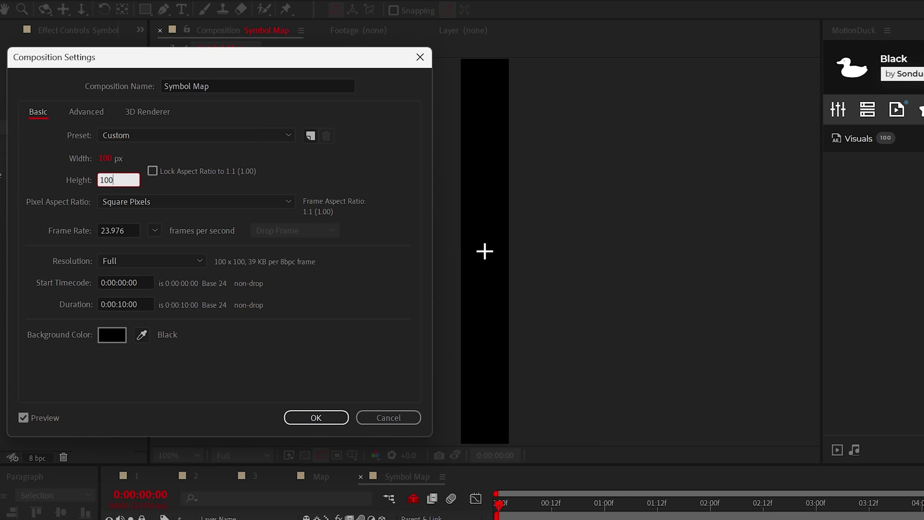
type("00")
left_click(313, 418)
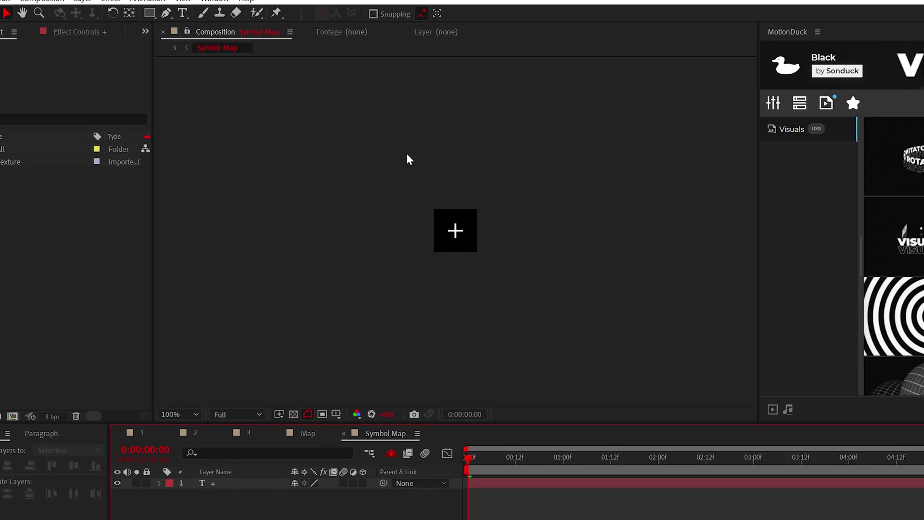
Step: In comp 3, apply Motion Tile to Symbol Map, raise output height, and offset Tile Center
left_click(179, 48)
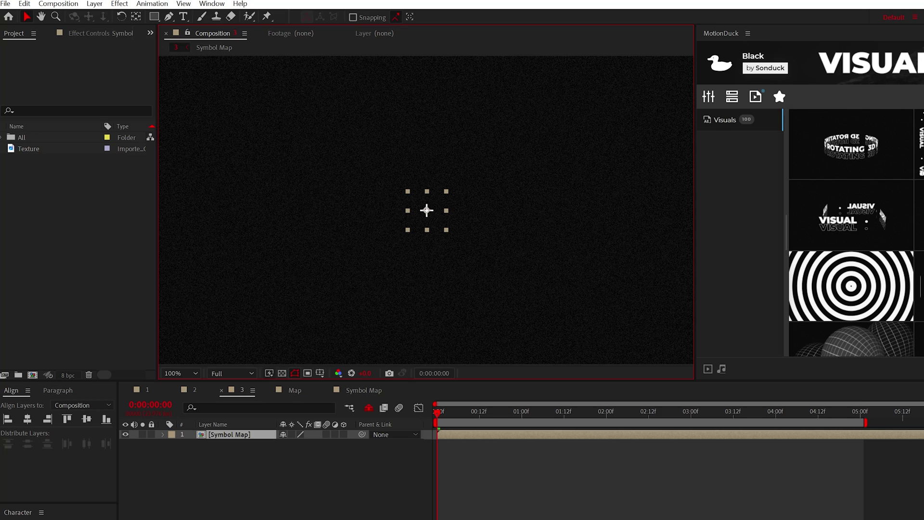
left_click(120, 4)
mouse_move(202, 323)
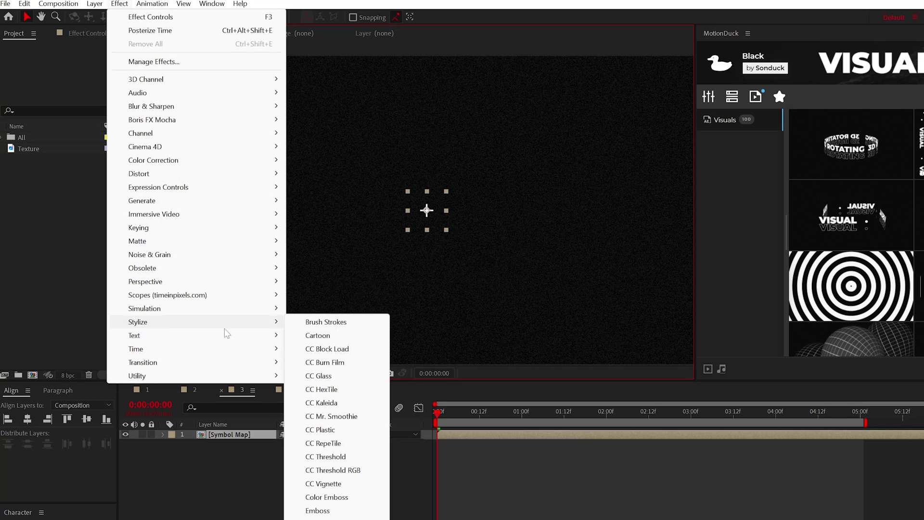
left_click(330, 519)
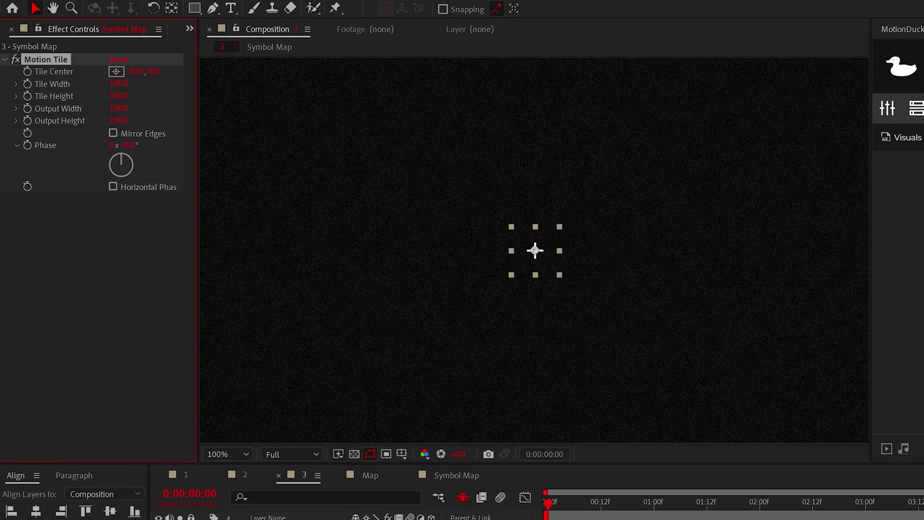
left_click(215, 260)
left_click(133, 104)
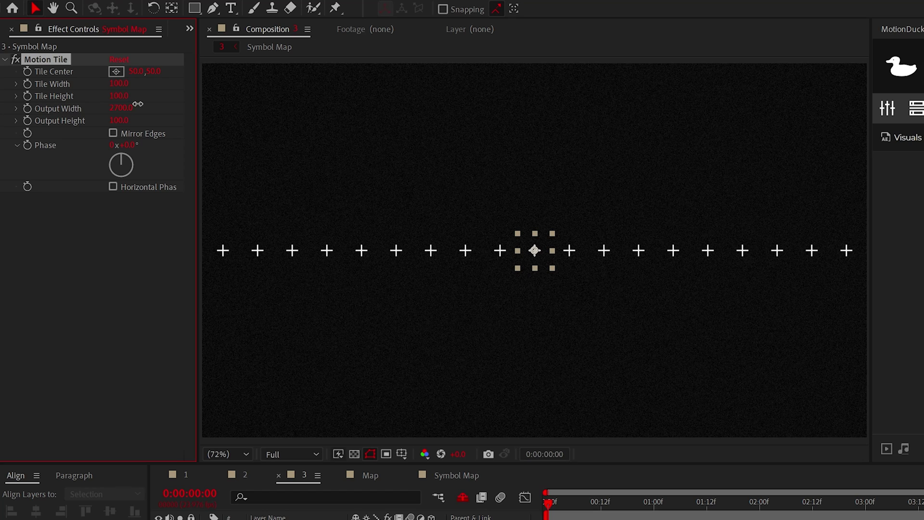
left_click_drag(121, 120, 135, 119)
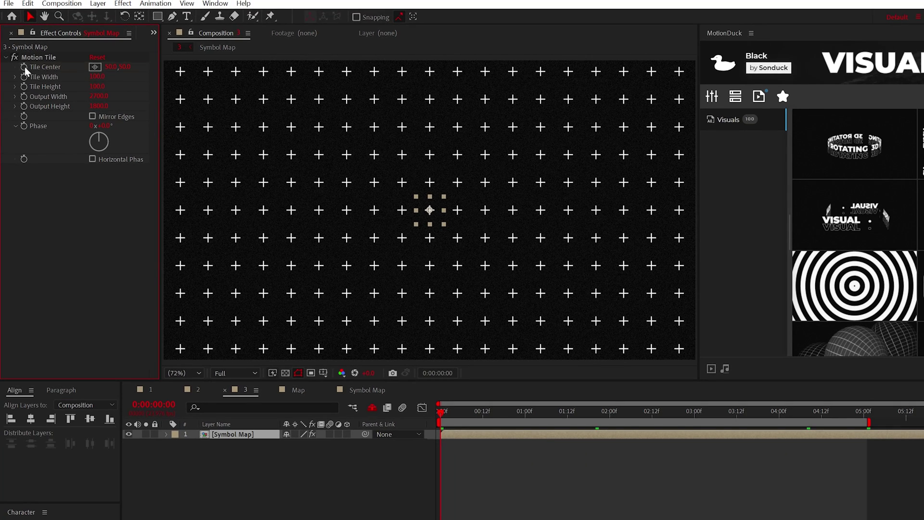
left_click_drag(107, 67, 93, 68)
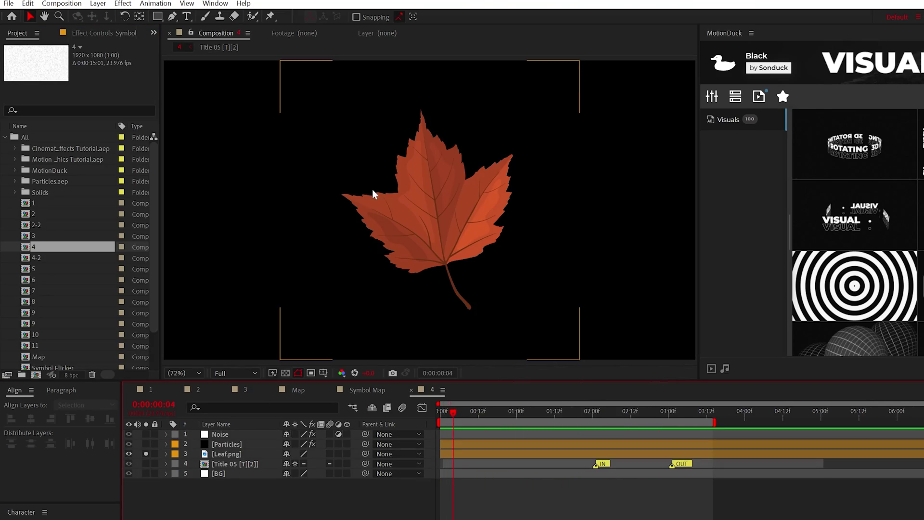
Step: Unsolo and hide the Leaf.png layer to reveal the falling-leaves title scene
left_click(146, 454)
left_click(128, 454)
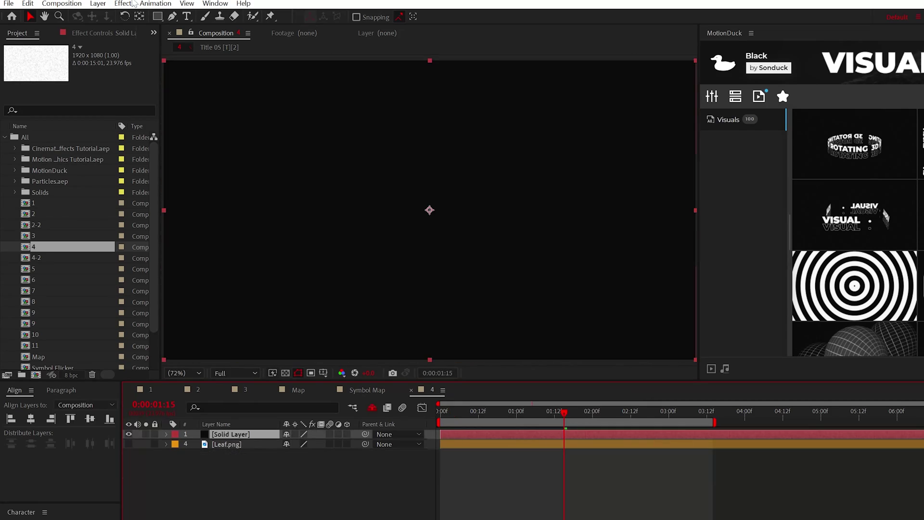
Step: Apply CC Particle World to the solid
left_click(123, 3)
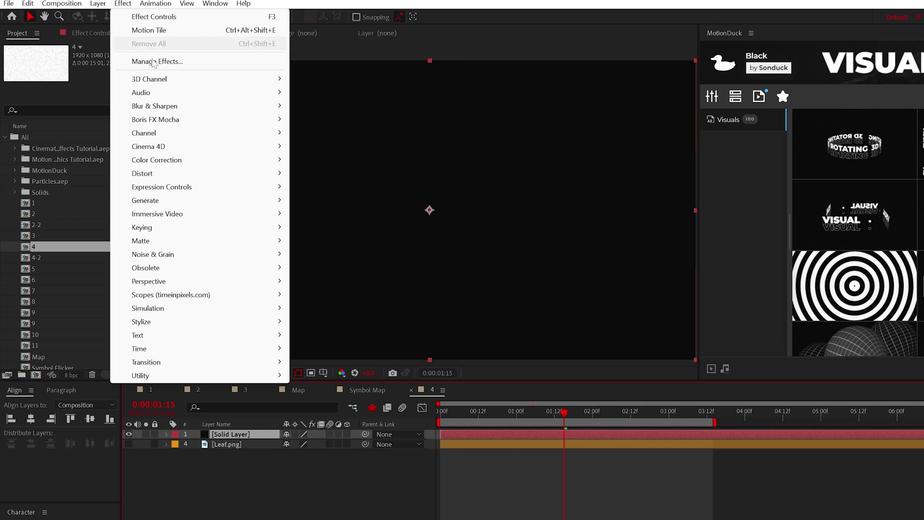
mouse_move(245, 306)
left_click(337, 416)
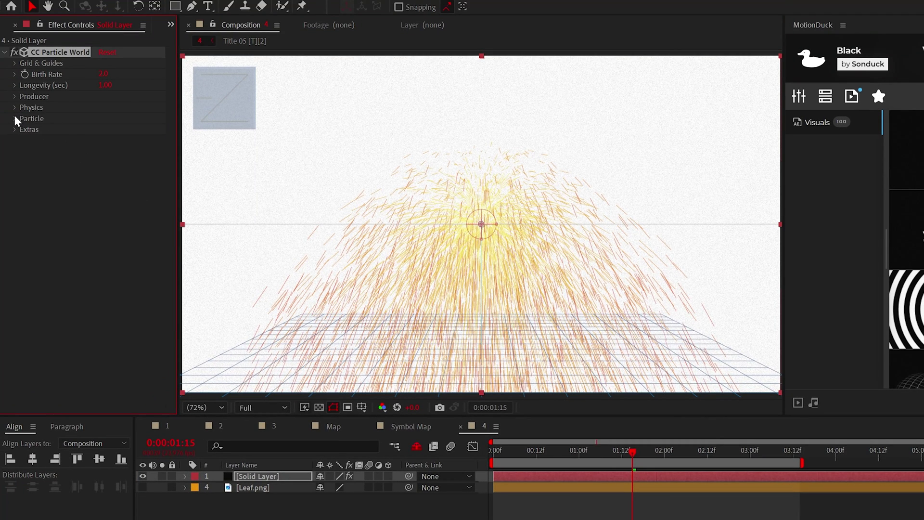
Step: Set Particle Type to Textured QuadPolygon with Leaf.png as the texture layer
left_click(14, 118)
left_click(120, 129)
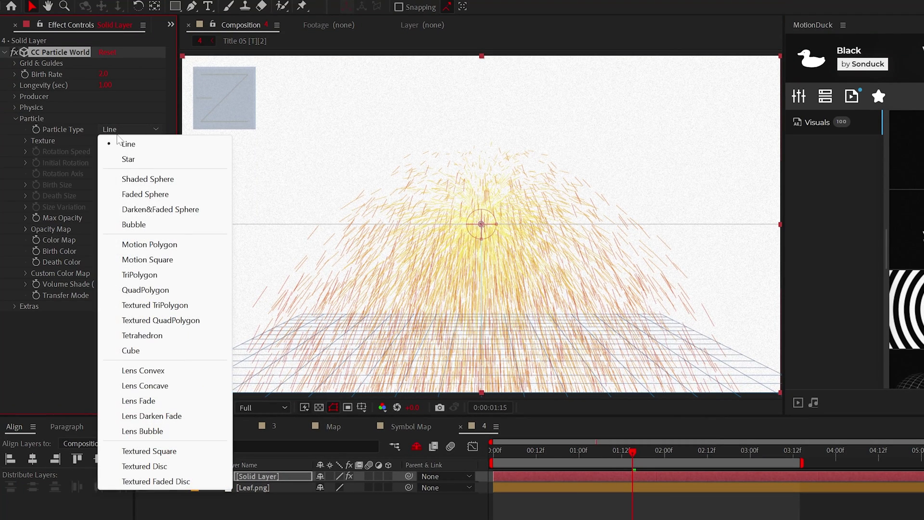
left_click(161, 320)
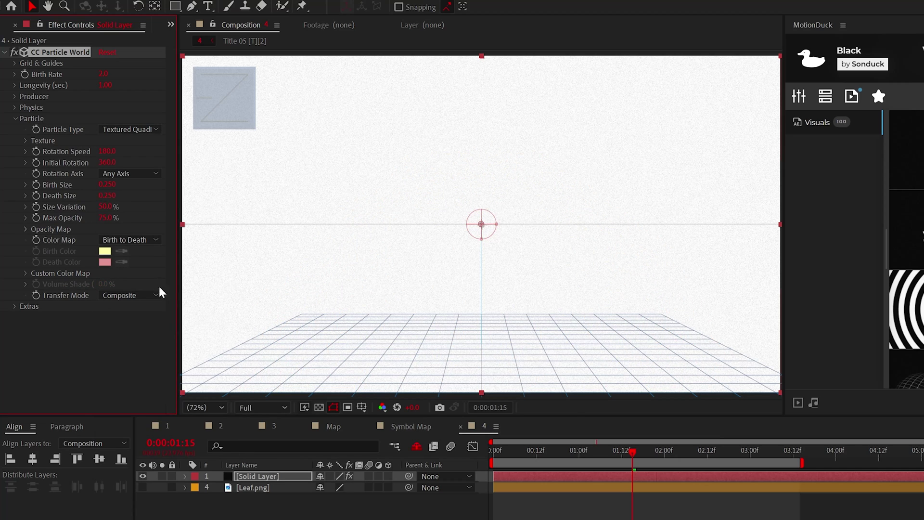
left_click(25, 141)
left_click(112, 152)
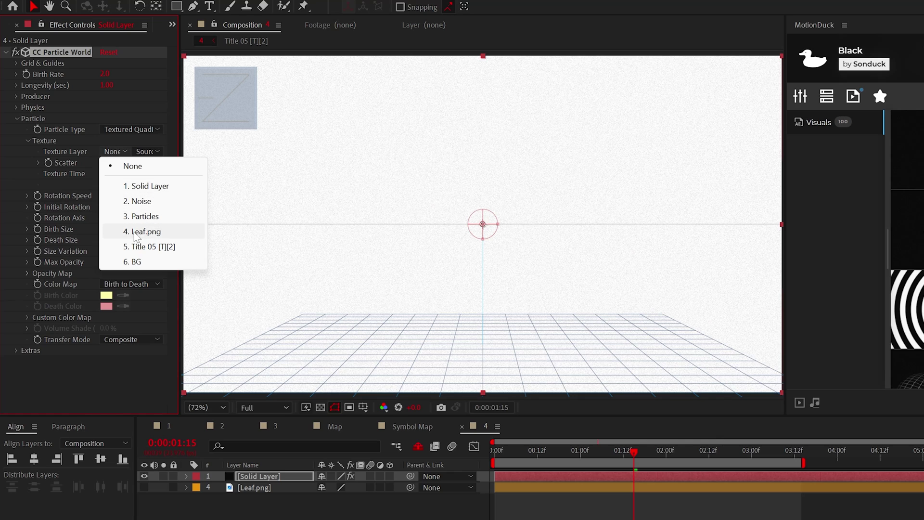
left_click(137, 232)
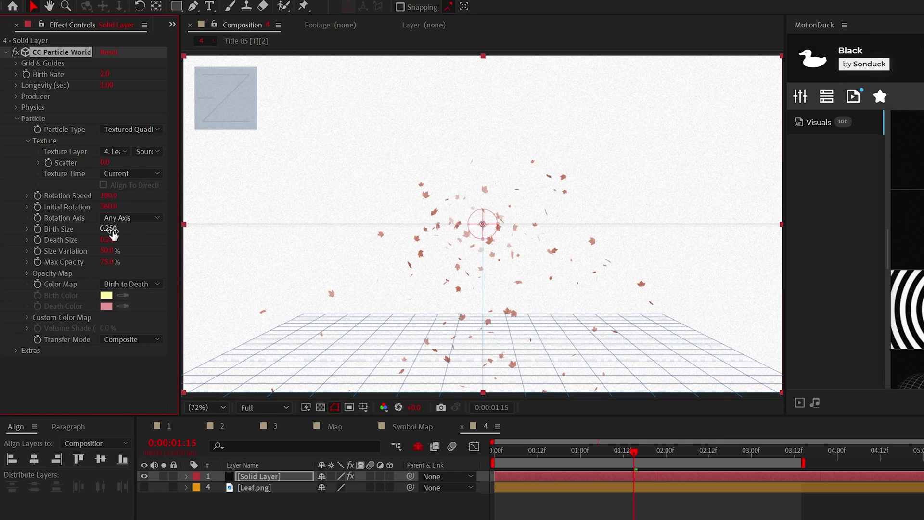
Step: Set birth and death size to 1.0, Size Variation 100% and Max Opacity 100%
left_click(112, 228)
type("1")
key("Tab")
type("1")
key("Return")
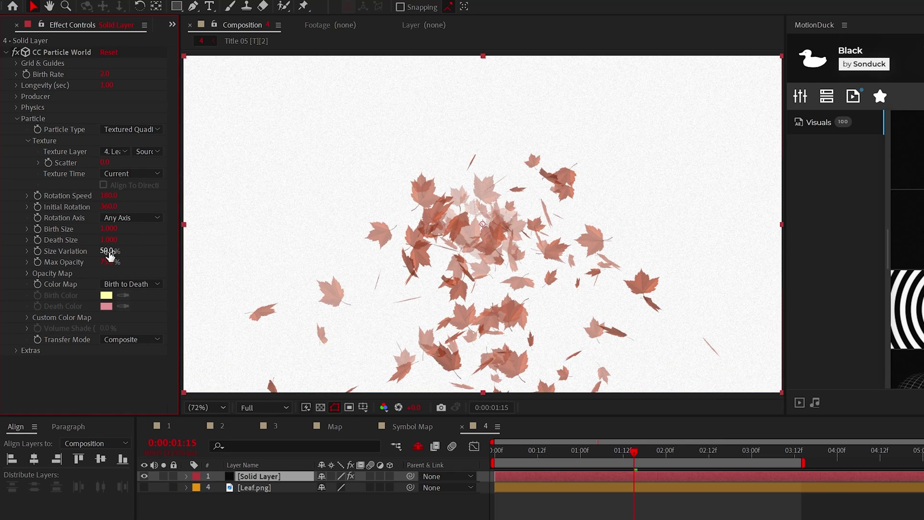
key("Return")
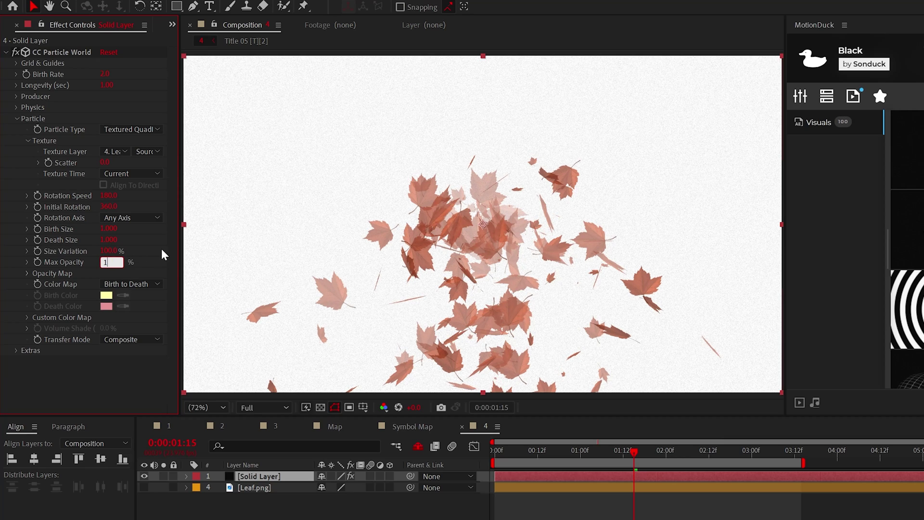
type("100")
key("Return")
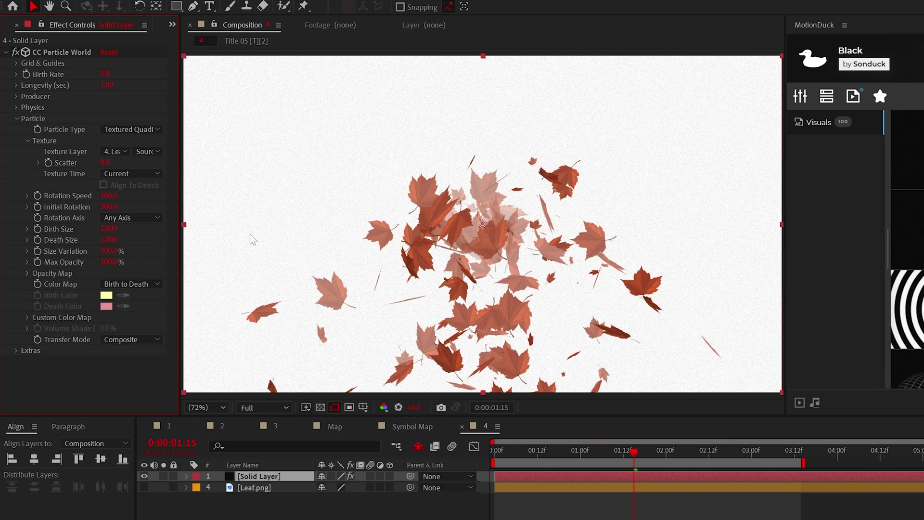
Step: Move the Producer emitter to the top of the frame and widen Radius X to 0.995
left_click(15, 119)
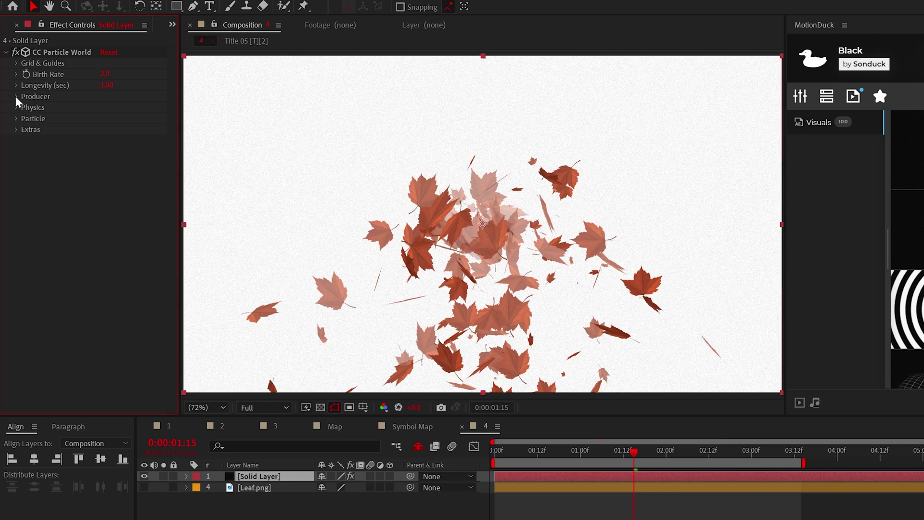
left_click(17, 96)
key("comma")
left_click_drag(148, 114, 153, 115)
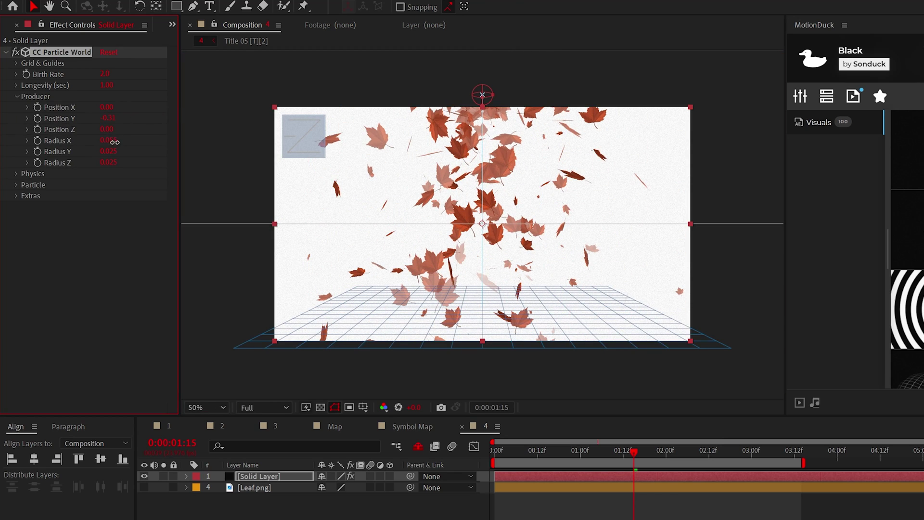
left_click_drag(115, 142, 159, 143)
key("shift+slash")
Step: Lower Physics gravity so leaves drift slowly, and raise Longevity to 3.40
left_click(16, 173)
left_click(17, 174)
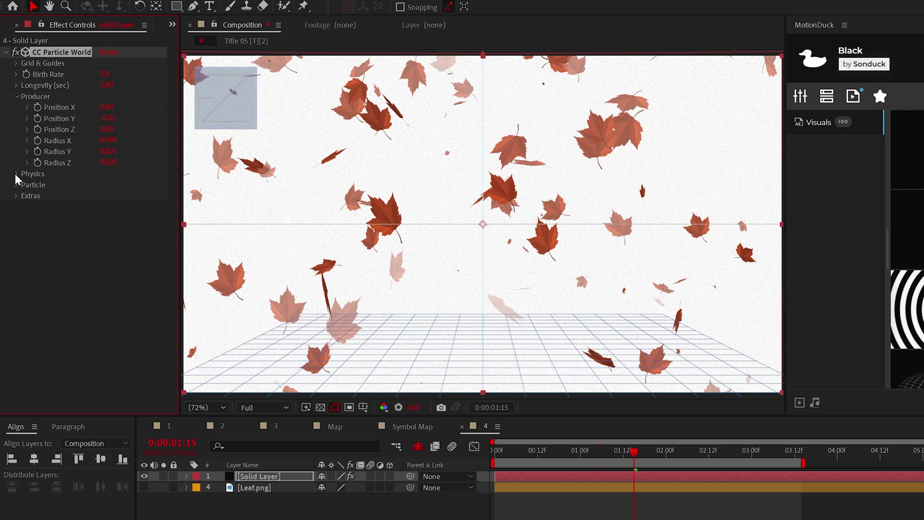
left_click(17, 174)
left_click_drag(109, 217, 83, 220)
left_click_drag(107, 85, 144, 87)
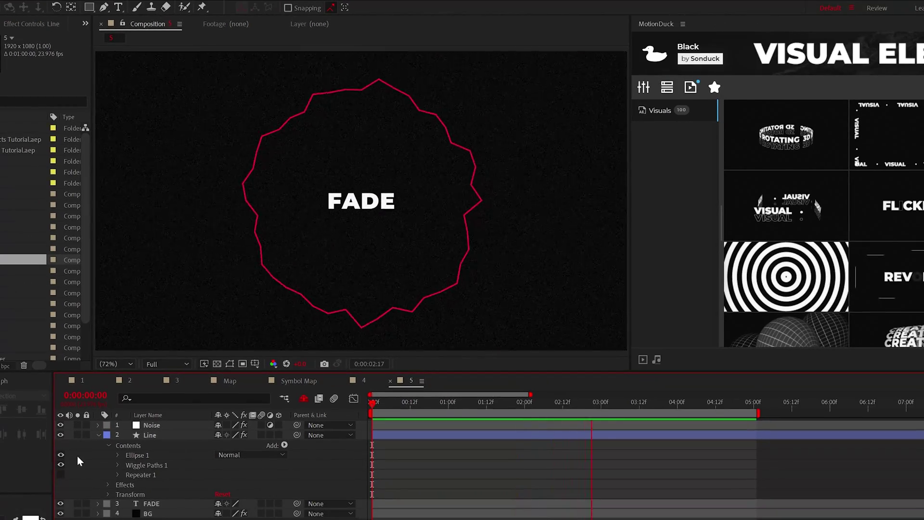
Step: Toggle the existing repeater, then delete Repeater 1 from the Line shape
left_click(61, 475)
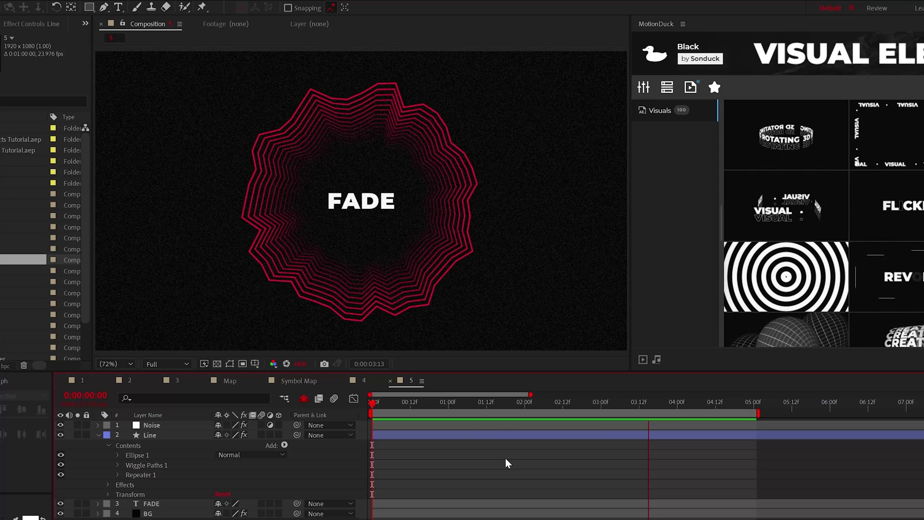
left_click(219, 475)
key("Delete")
left_click(284, 445)
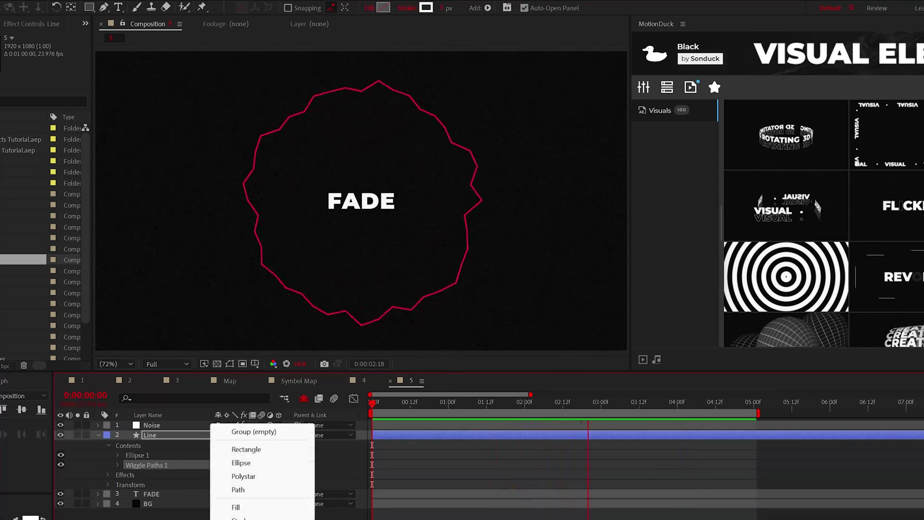
key("Escape")
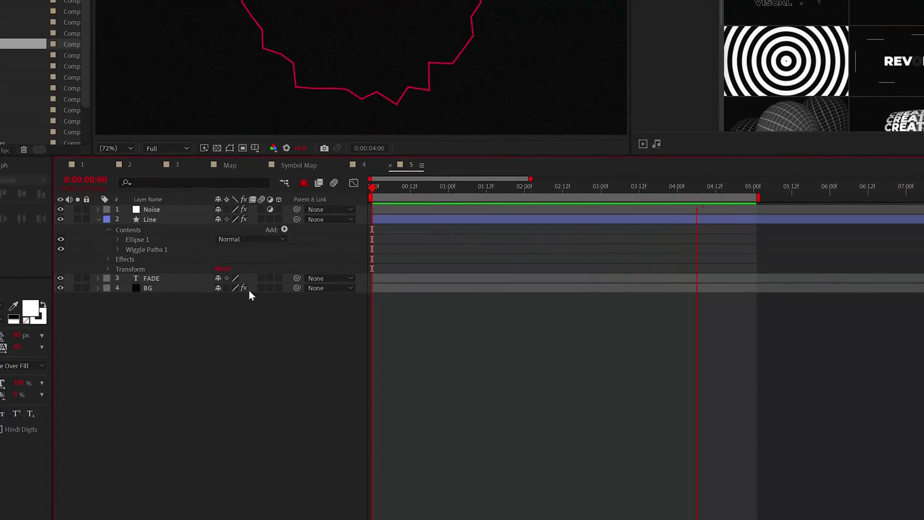
Step: Add a new Repeater with 0,0 position offset, about 94% scale and more copies, then preview
left_click(282, 230)
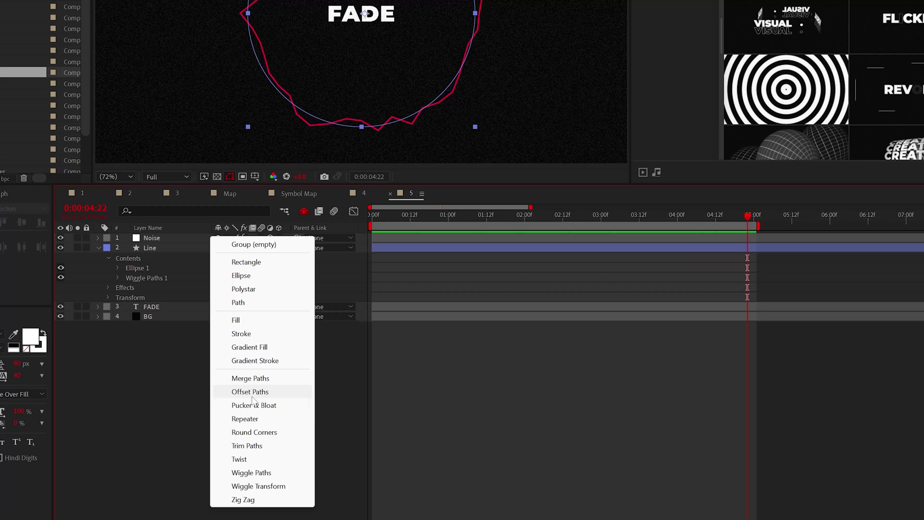
left_click(244, 419)
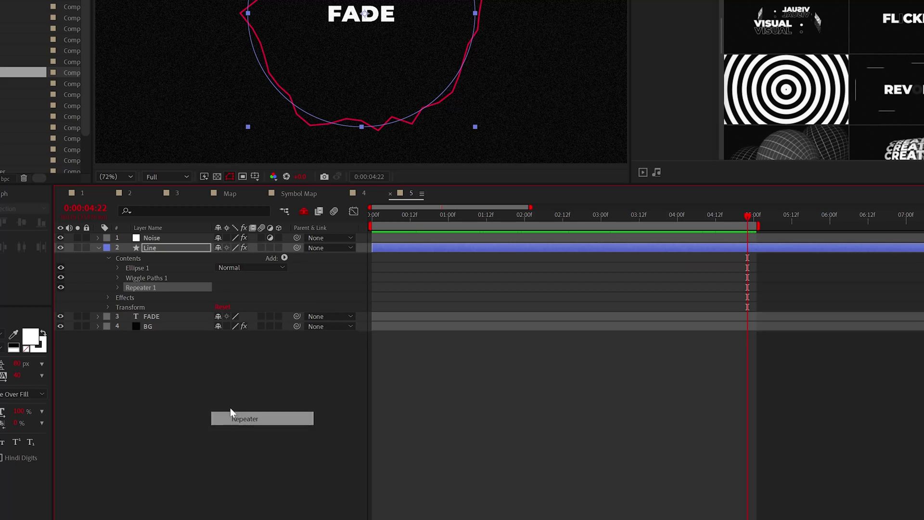
left_click(118, 287)
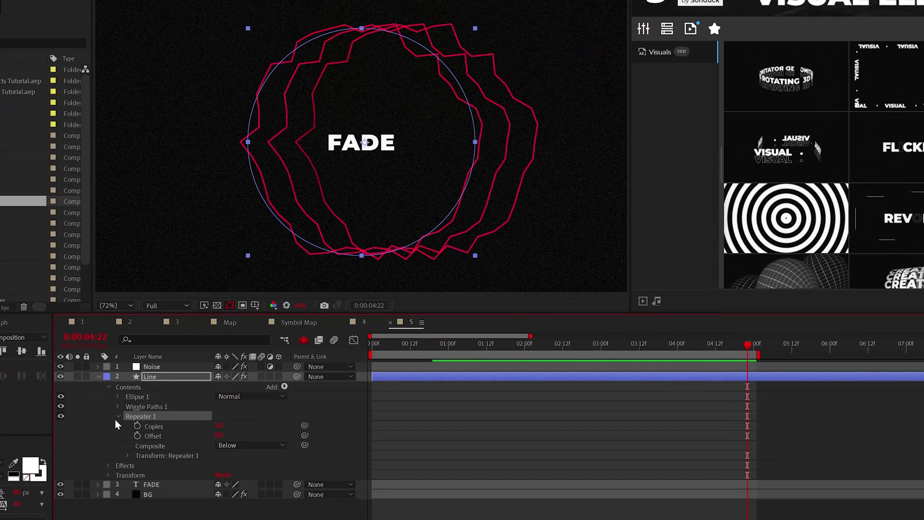
left_click(128, 455)
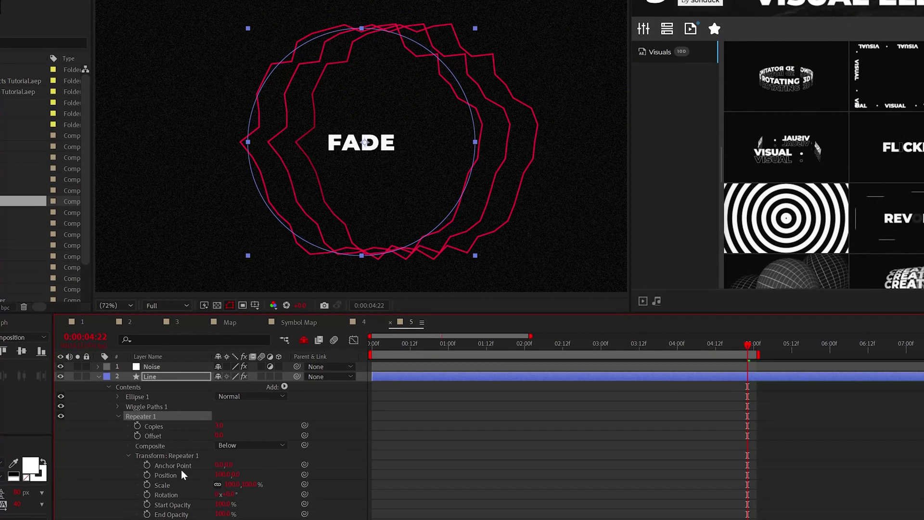
left_click(293, 477)
left_click_drag(231, 489, 228, 486)
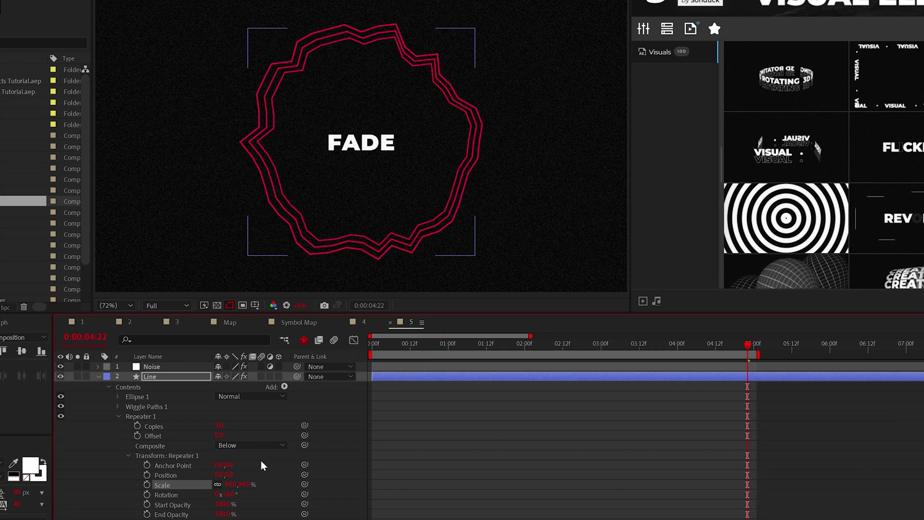
left_click_drag(219, 426, 221, 426)
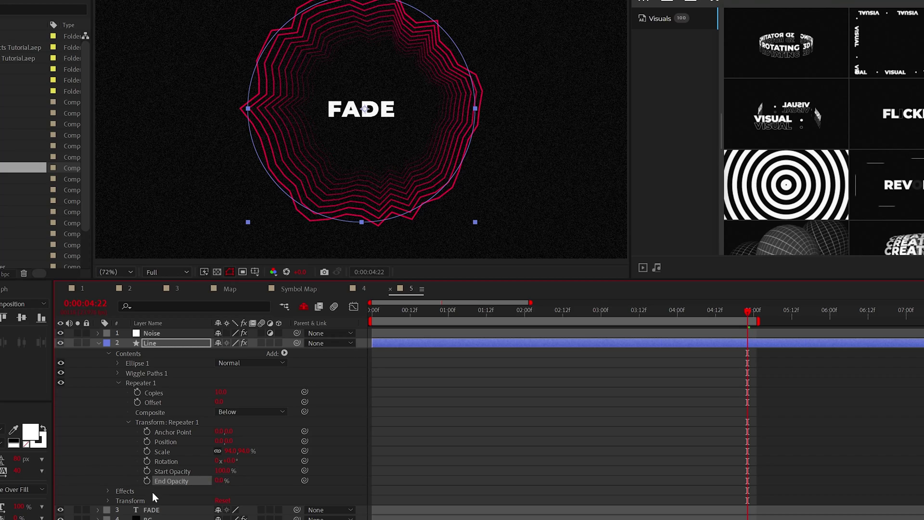
key("space")
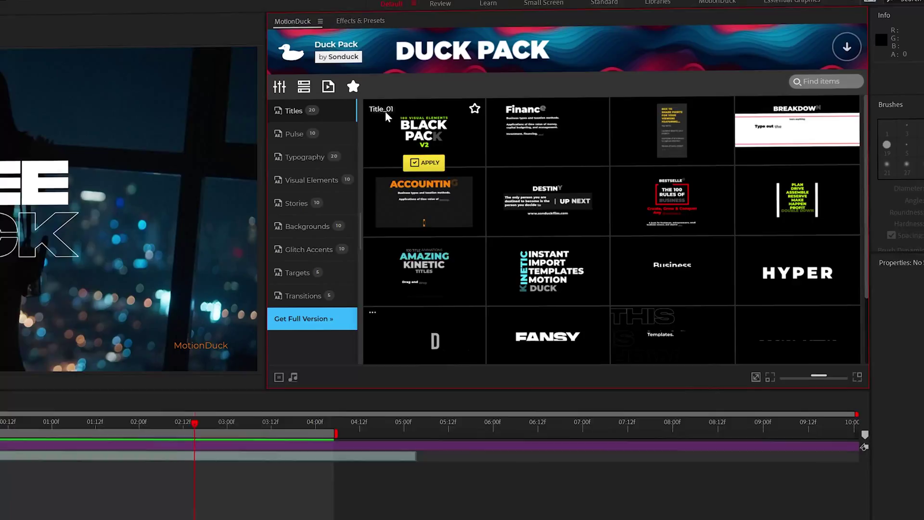
Step: Apply the Typography template Title_14 from Duck Pack and give its City Opener layers the IN animation
left_click(294, 134)
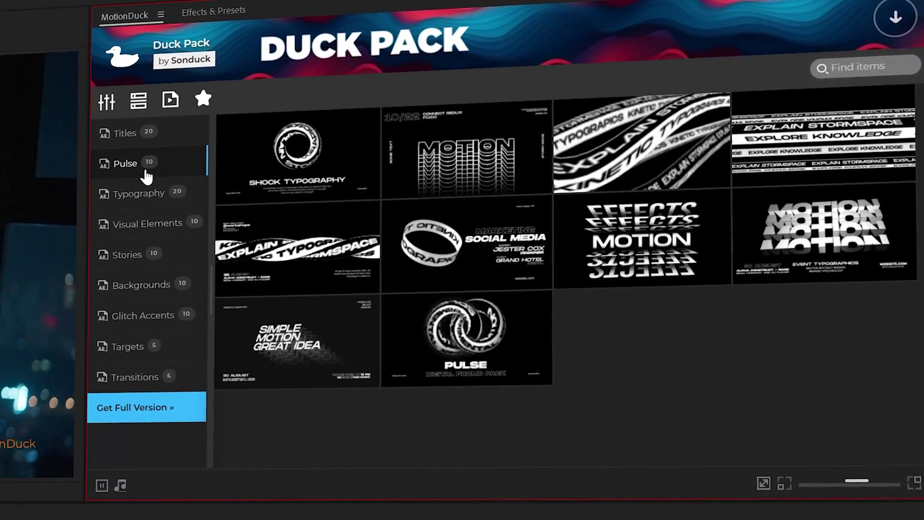
left_click(139, 193)
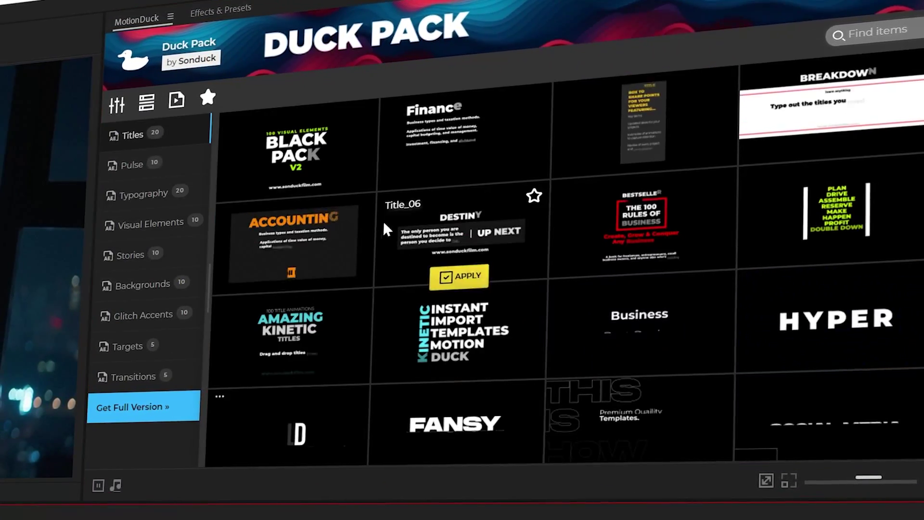
scroll(394, 210, "down", 2)
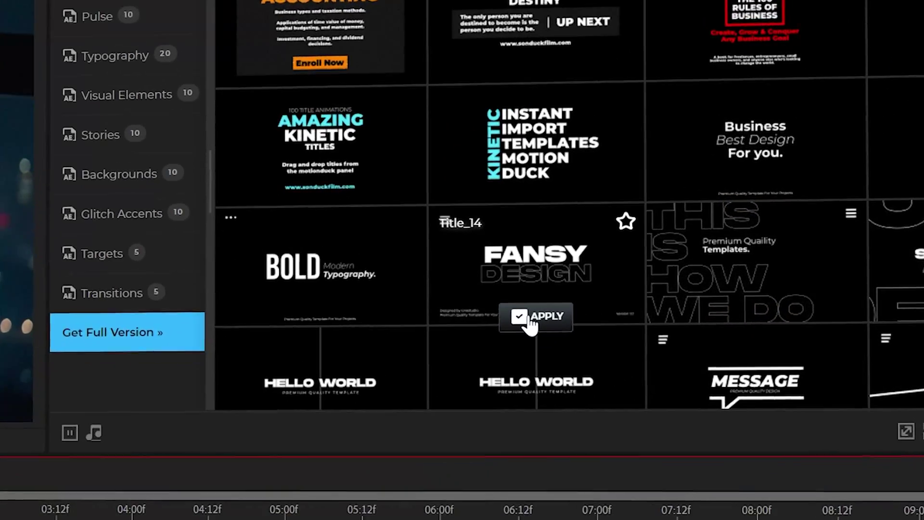
left_click(426, 388)
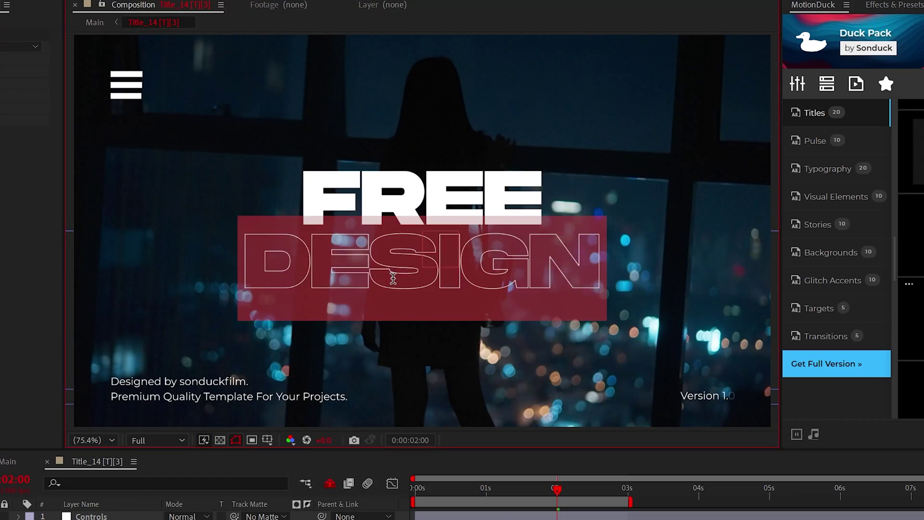
left_click(91, 517)
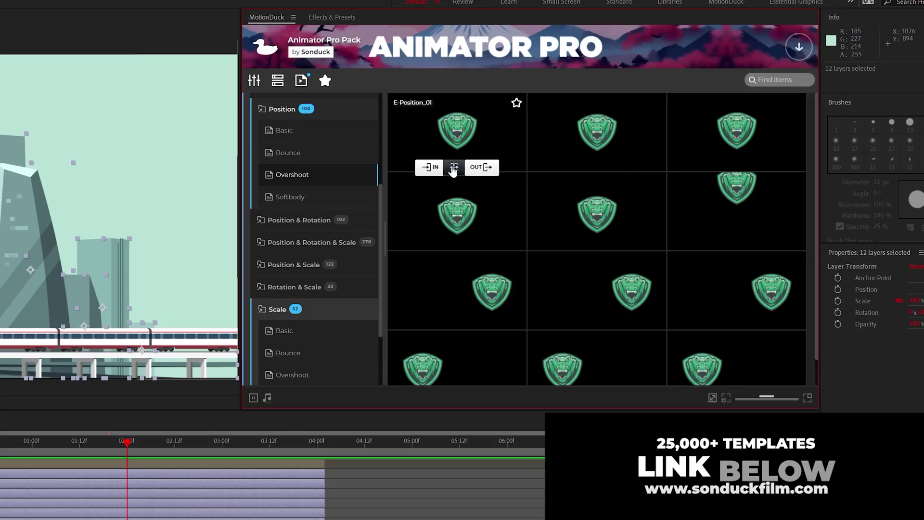
left_click(452, 168)
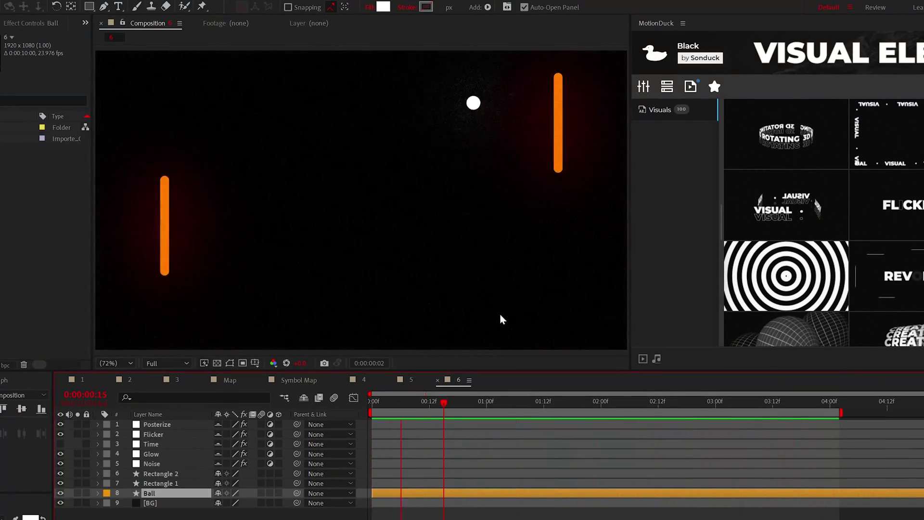
Step: Select the Ball layer, show its Position, and draw a zigzag mask path near 4 seconds
left_click(153, 493)
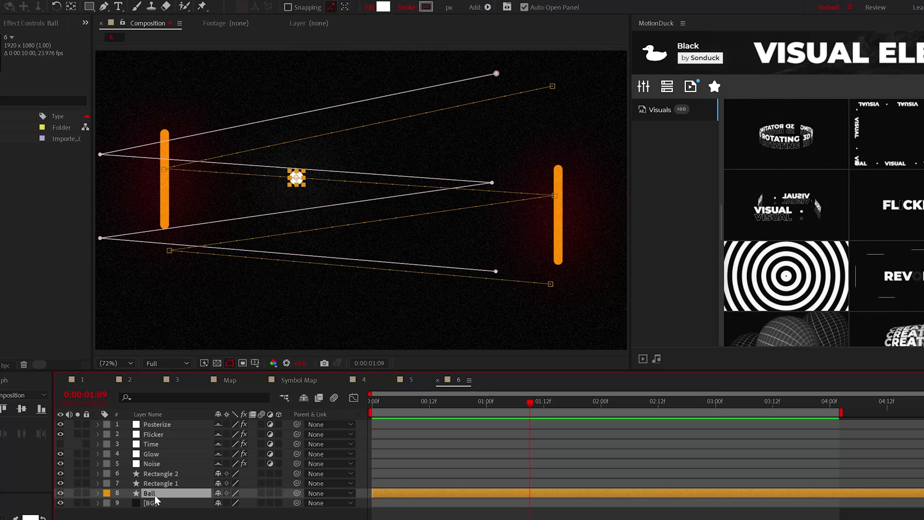
key("p")
left_click_drag(464, 409, 836, 415)
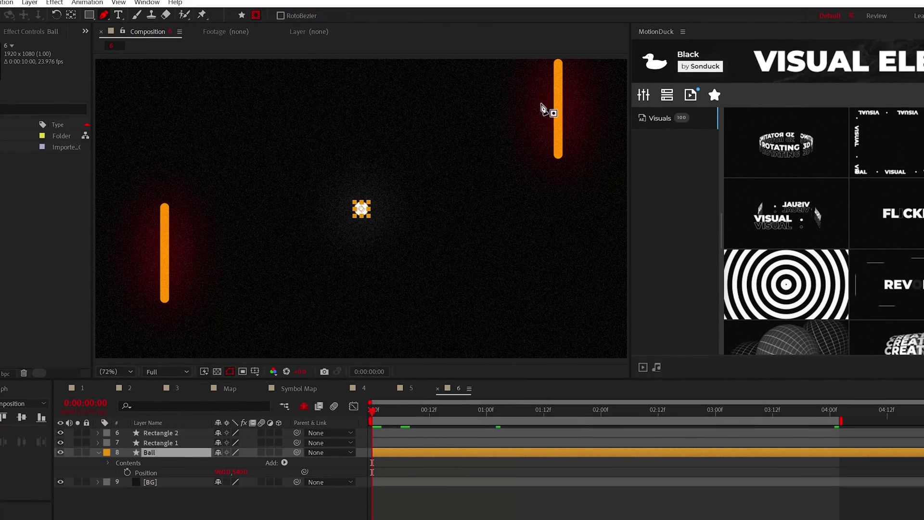
left_click(557, 106)
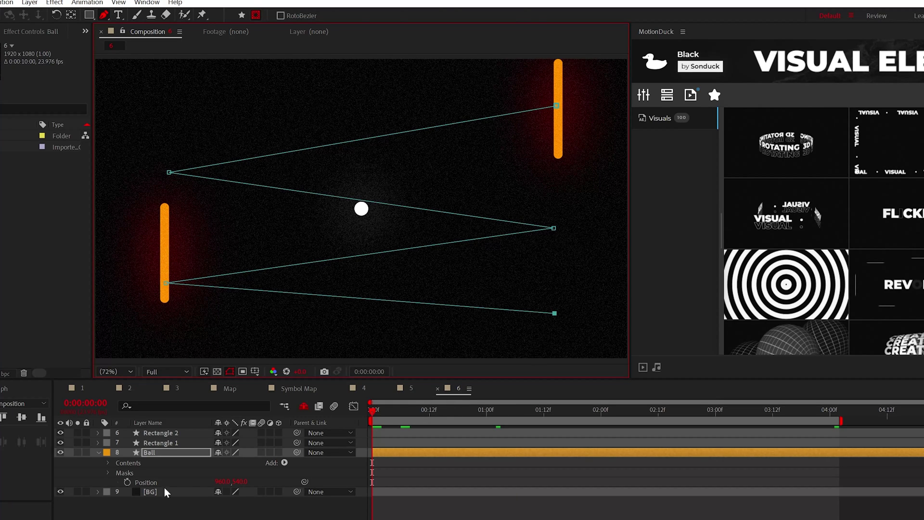
Step: Copy Mask 1's Mask Path and paste it into the Ball's Position as keyframes
left_click(107, 473)
left_click(117, 483)
left_click(155, 498)
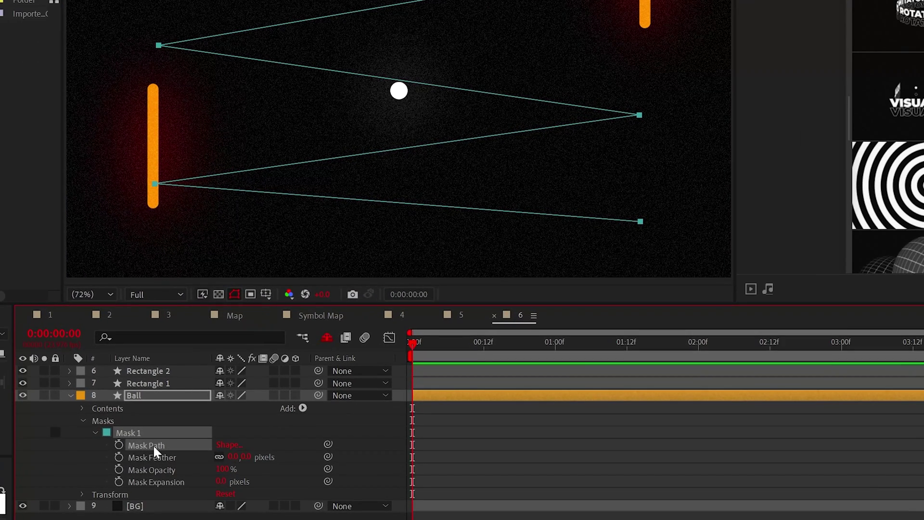
left_click(82, 421)
left_click(82, 431)
left_click(132, 419)
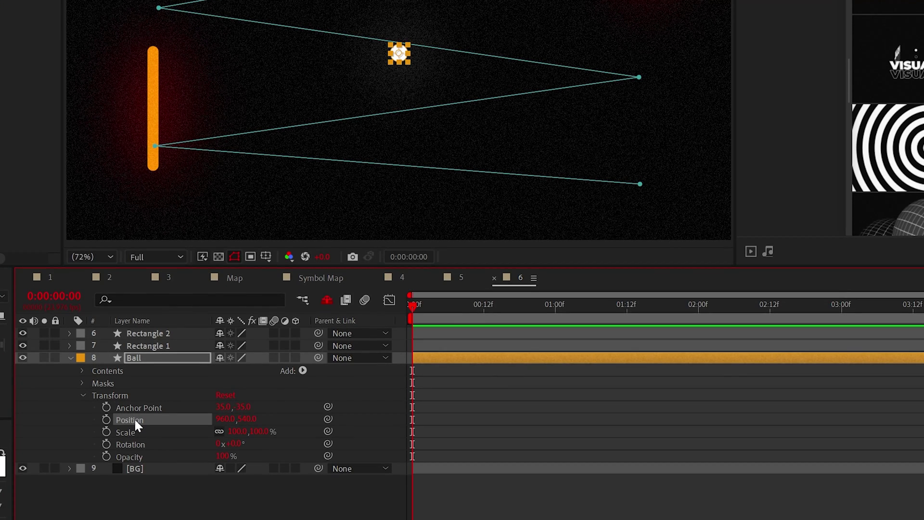
key("ctrl+v")
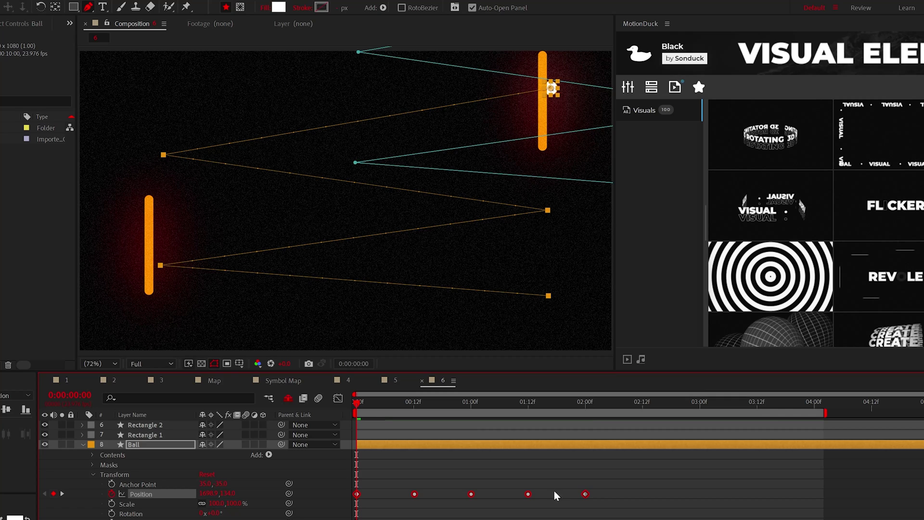
Step: Shift the motion path left, stretch the keyframes to end at 4:00, and preview
left_click_drag(601, 511, 332, 484)
left_click_drag(207, 493, 199, 496)
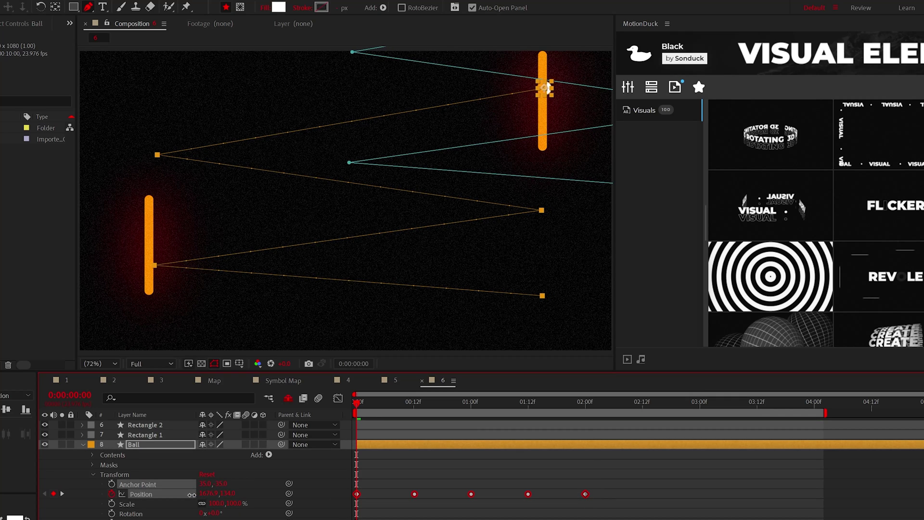
key("End")
left_click_drag(586, 494, 659, 496)
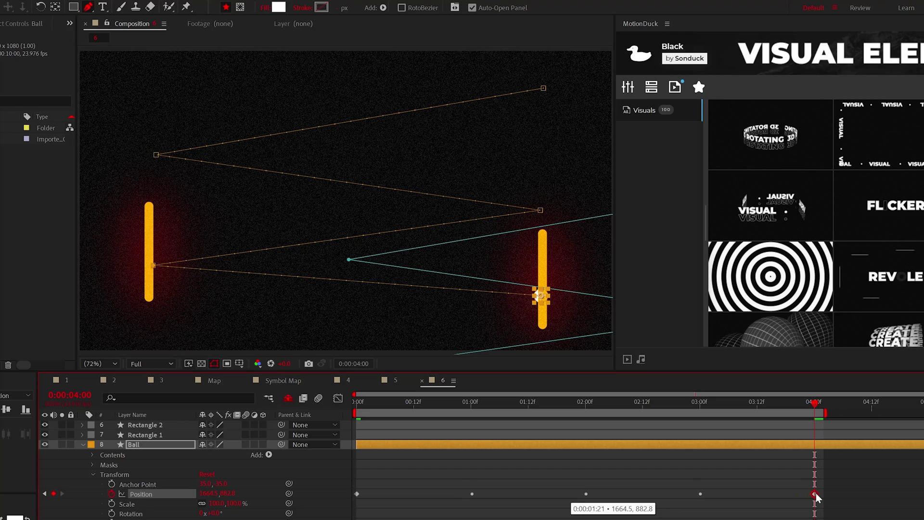
key("F2")
key("space")
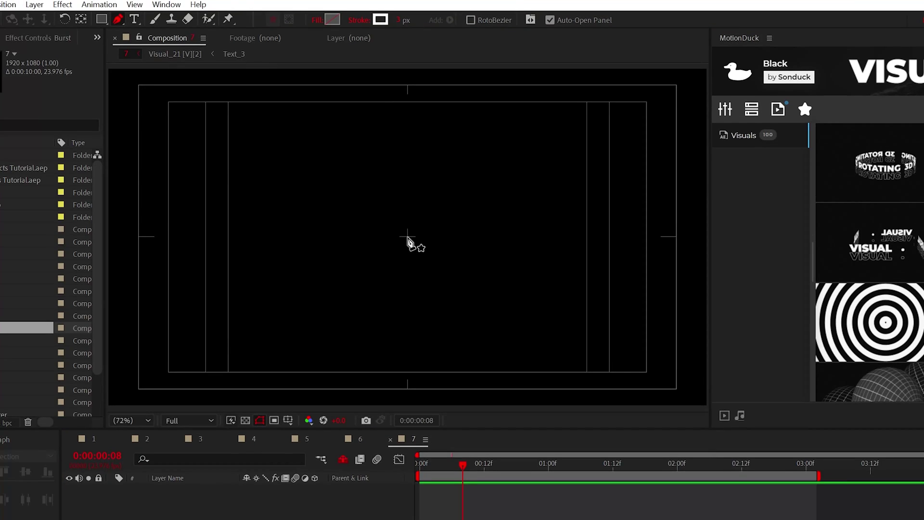
Step: Draw a short vertical line at the comp centre and add Trim Paths to it
left_click(408, 237)
left_click(408, 204)
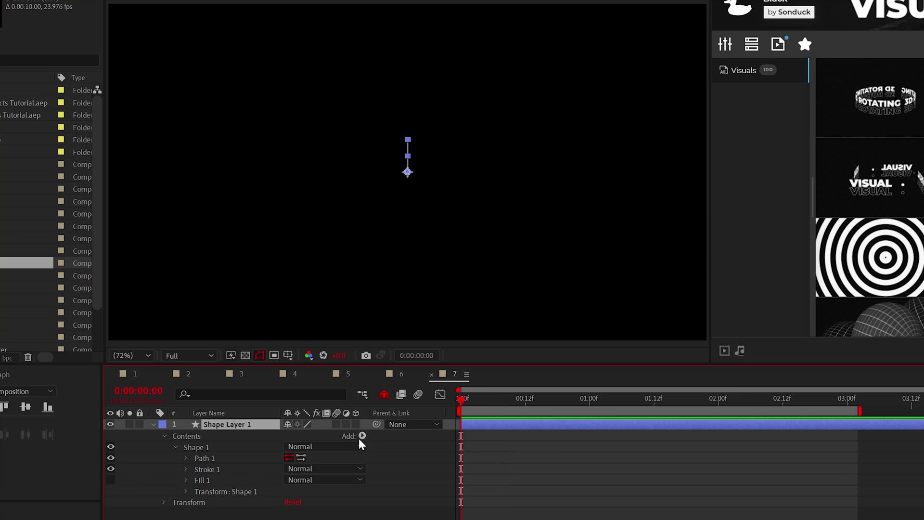
left_click(362, 436)
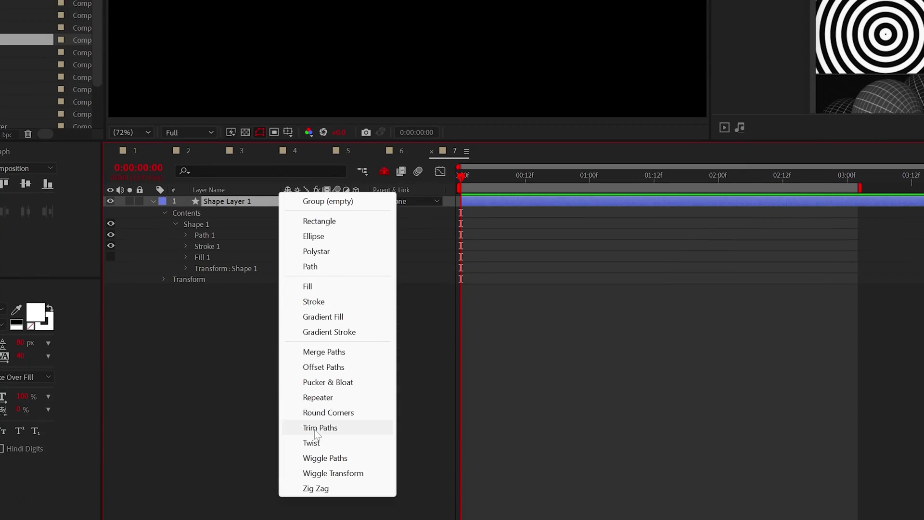
left_click(314, 429)
Step: Keyframe Trim Paths Start and End at 0, set Start to 100% at 12f, then delay the End keyframes
left_click(174, 280)
left_click(211, 301)
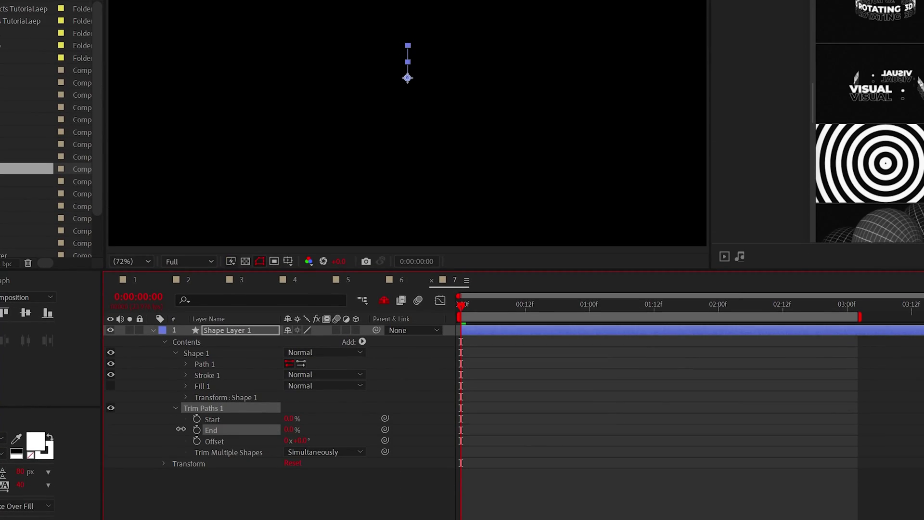
left_click(197, 430)
left_click(197, 419)
type("100")
key("Return")
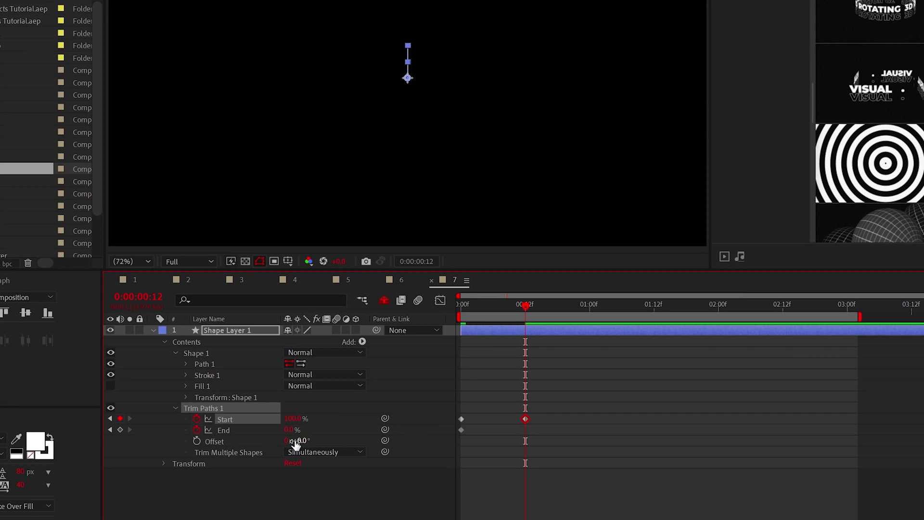
left_click(438, 501)
left_click_drag(543, 426, 499, 433)
Step: Add a Repeater to the line shape and show its transform settings
left_click(509, 478)
left_click(362, 341)
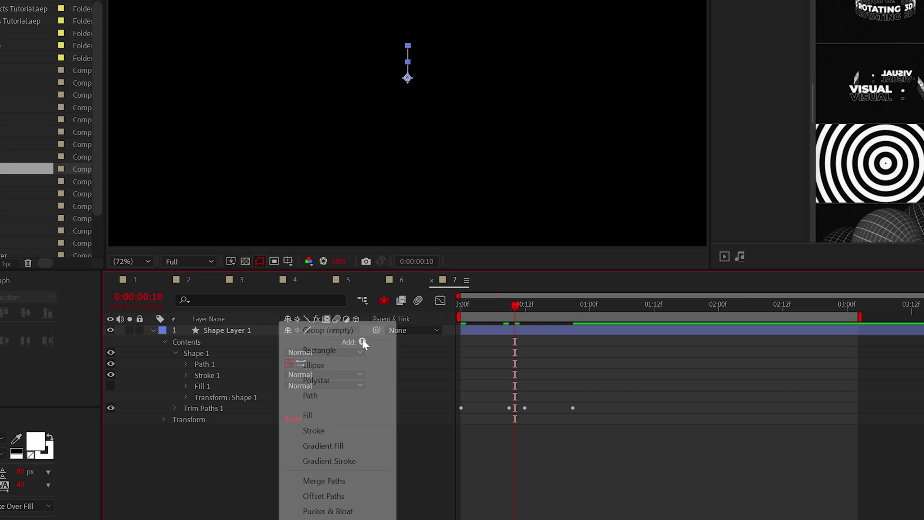
left_click(320, 498)
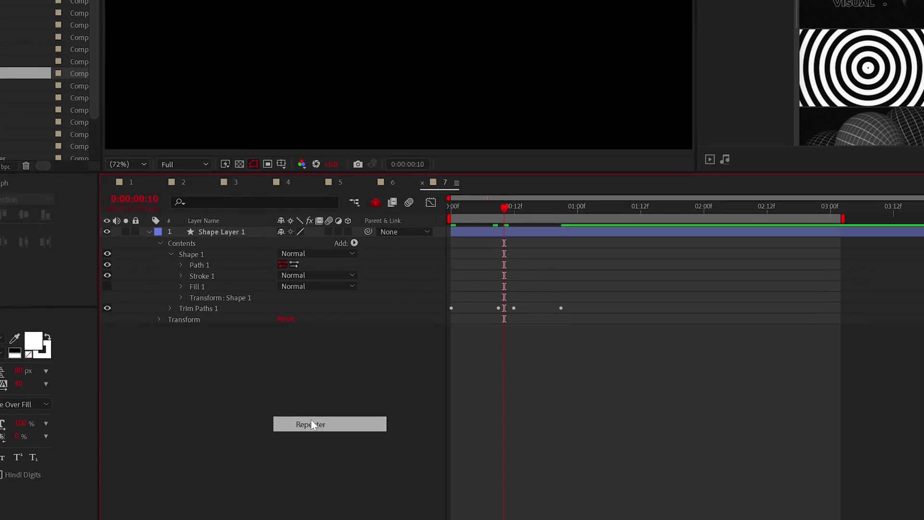
left_click(170, 319)
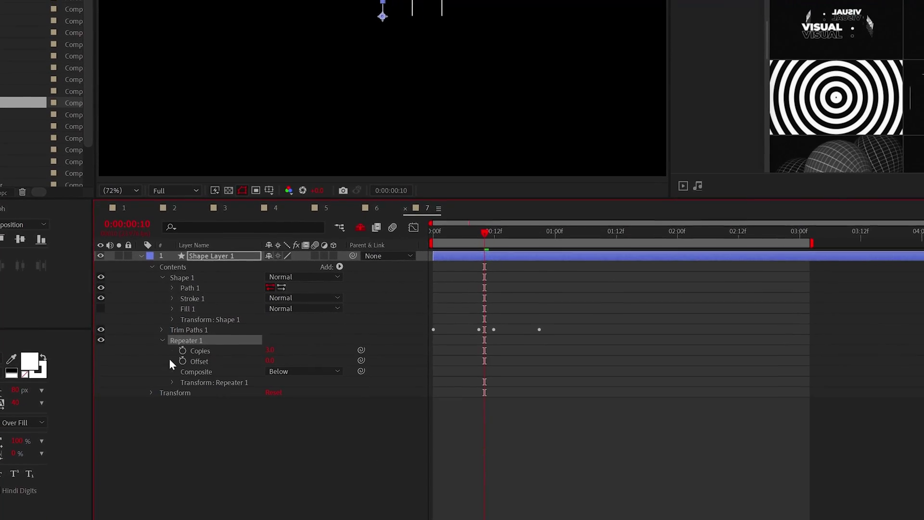
left_click(182, 363)
Step: Set the Repeater's Position offset to 0, rotation to 90° and copies to 4
left_click(264, 422)
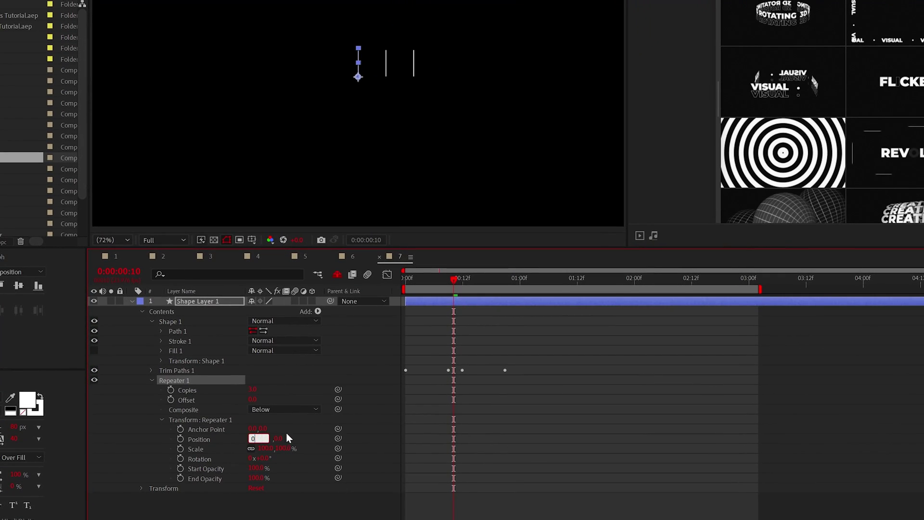
type("0")
key("Return")
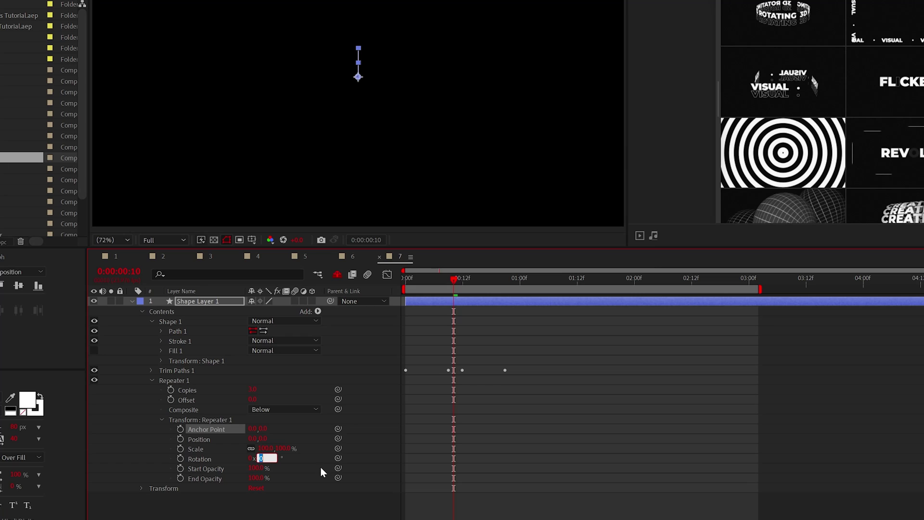
type("90")
left_click(298, 485)
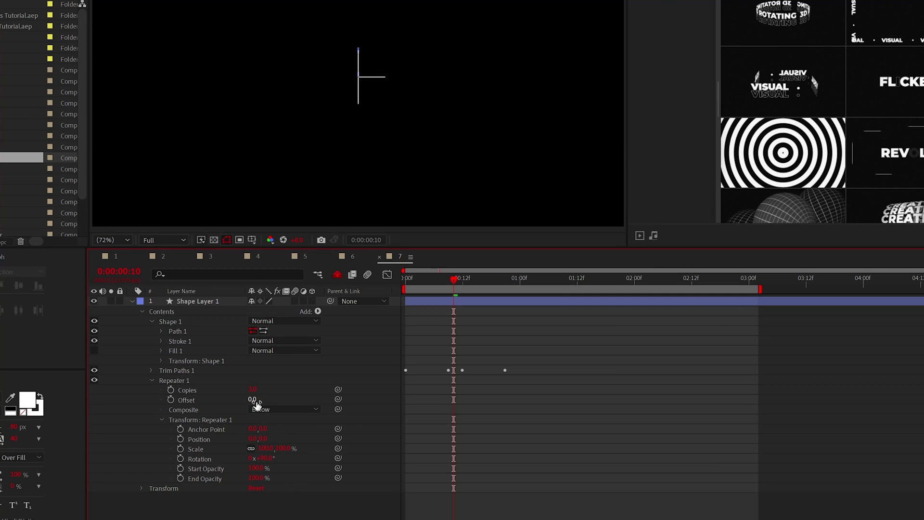
key("Return")
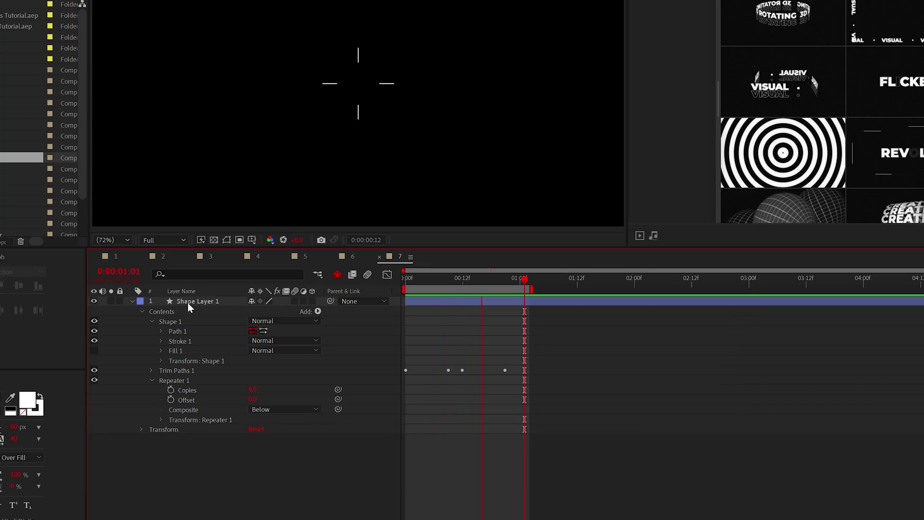
left_click(188, 302)
key("r")
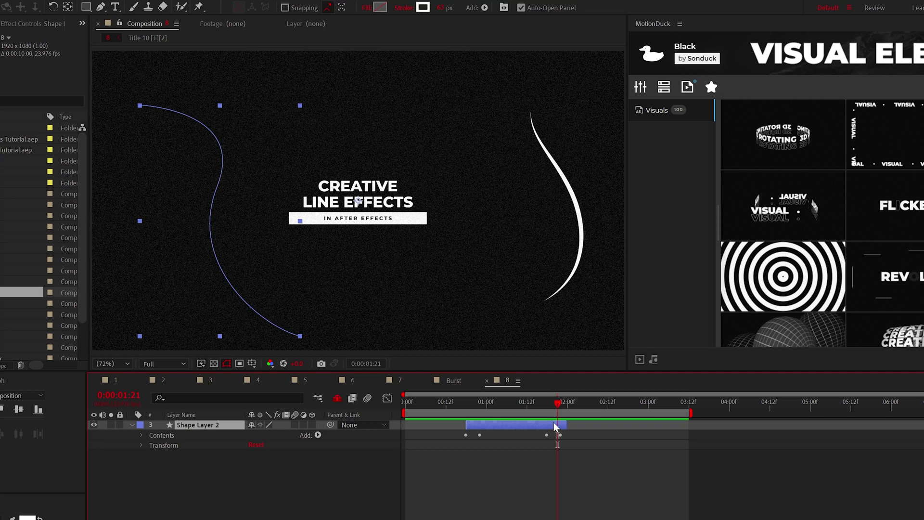
Step: Set Shape Layer 2's Stroke 1 Taper Start Length to 100% and preview from the start
left_click(519, 408)
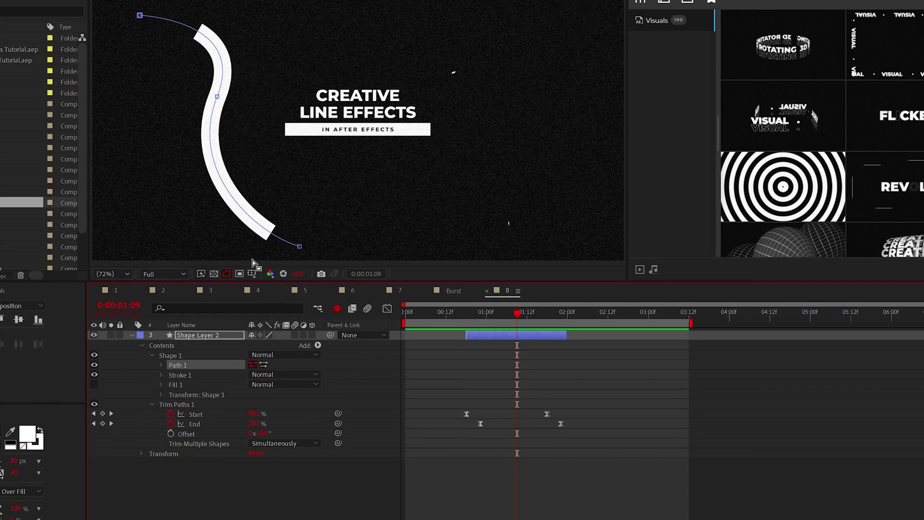
left_click(162, 375)
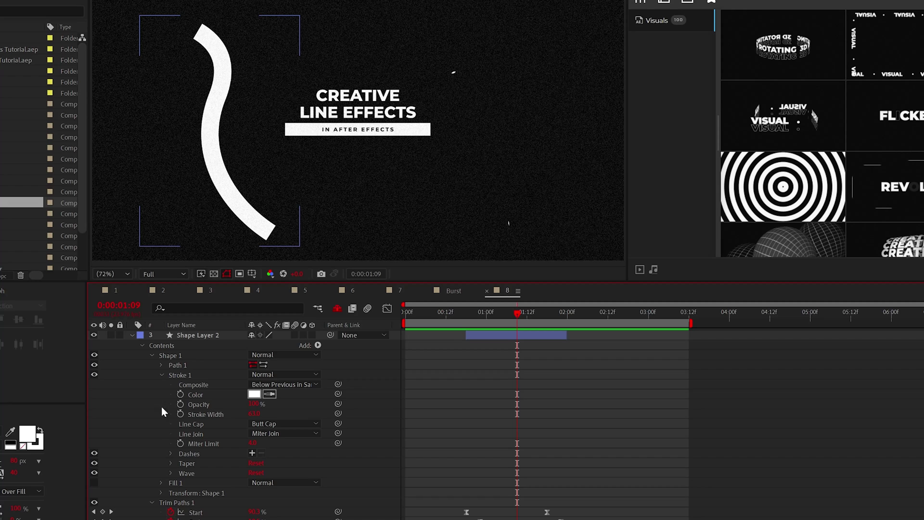
left_click(171, 463)
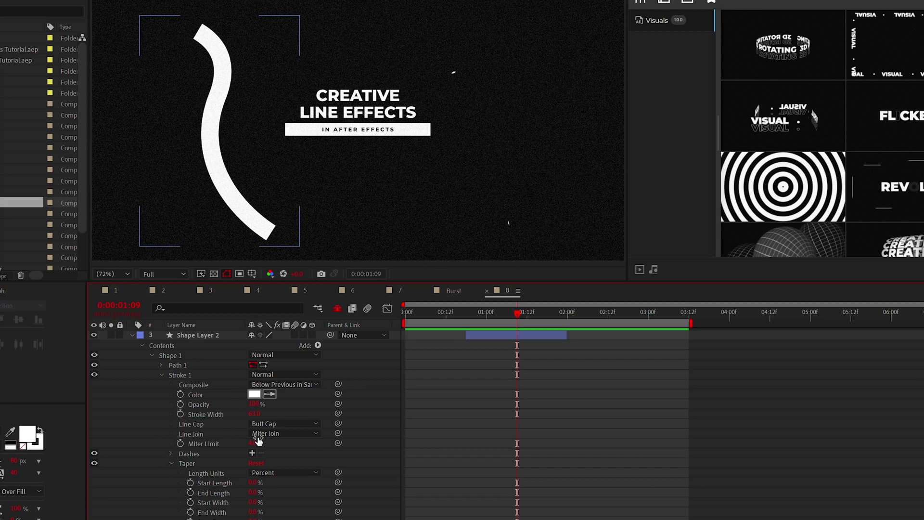
mouse_move(250, 442)
left_mouse_down()
mouse_move(266, 459)
mouse_move(330, 454)
left_mouse_up()
key("Home")
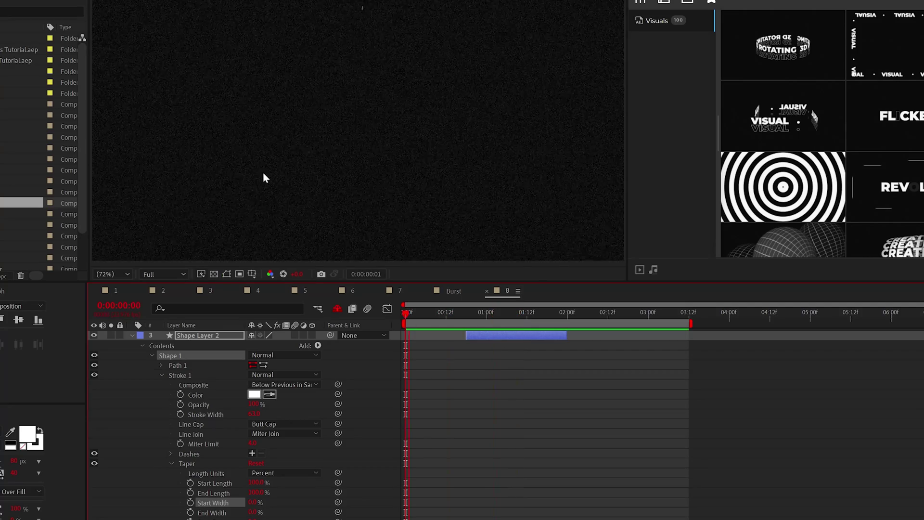
key("space")
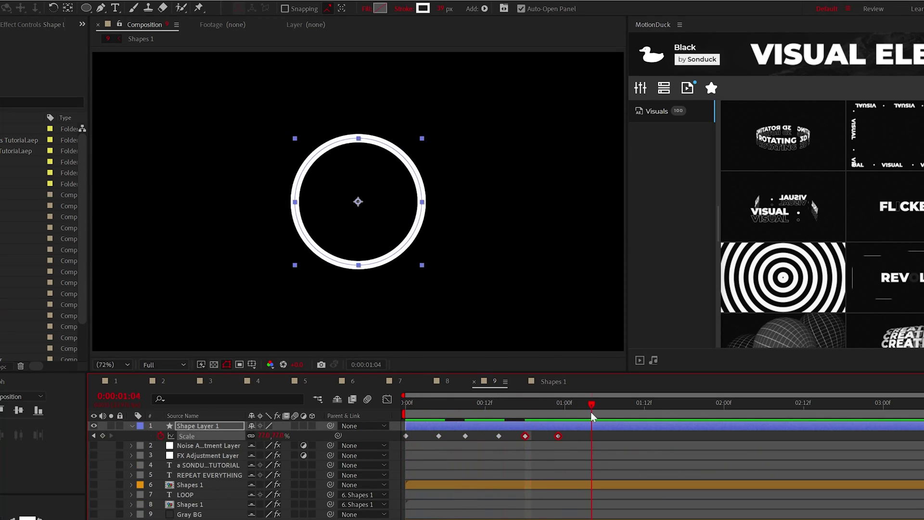
Step: Keyframe the circle's Scale 100→0→100 and loop it with a loopOut() expression
left_click_drag(590, 412, 790, 438)
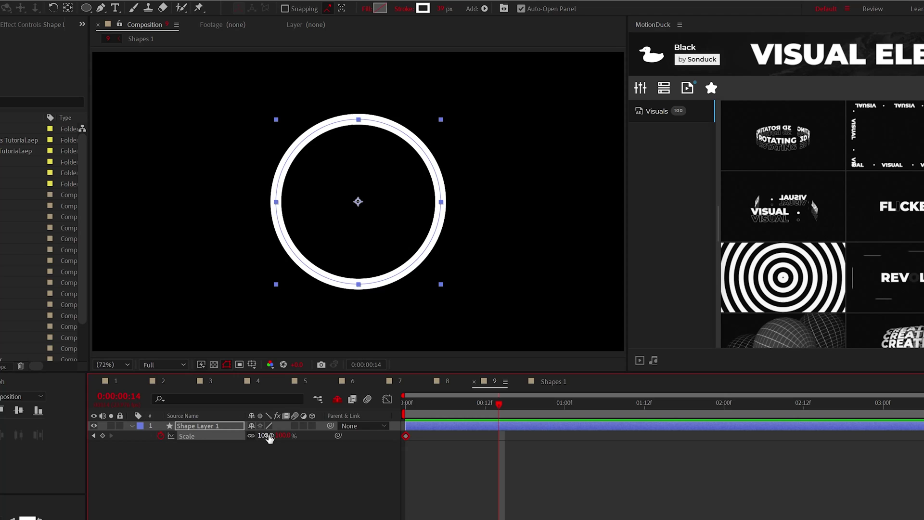
left_click(264, 436)
type("0")
key("Return")
left_click(103, 435)
key("Home")
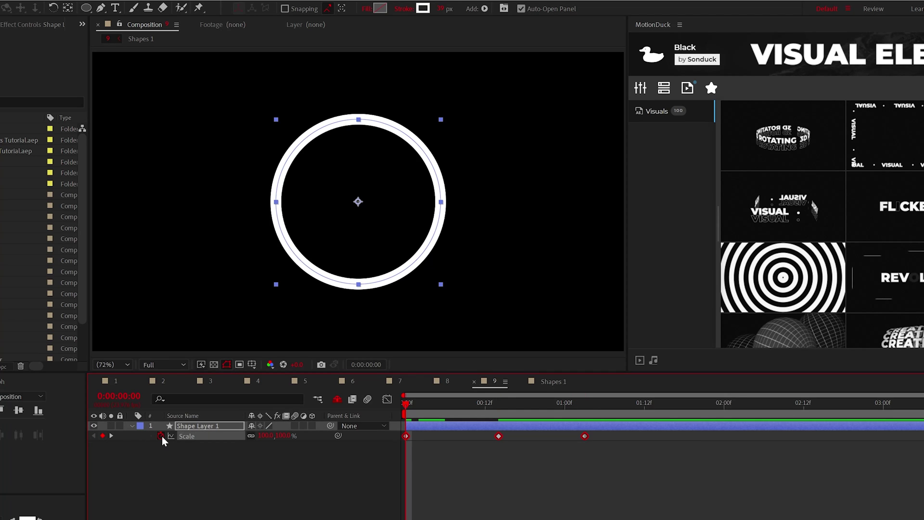
left_click(161, 436, "alt")
type("loopOut()")
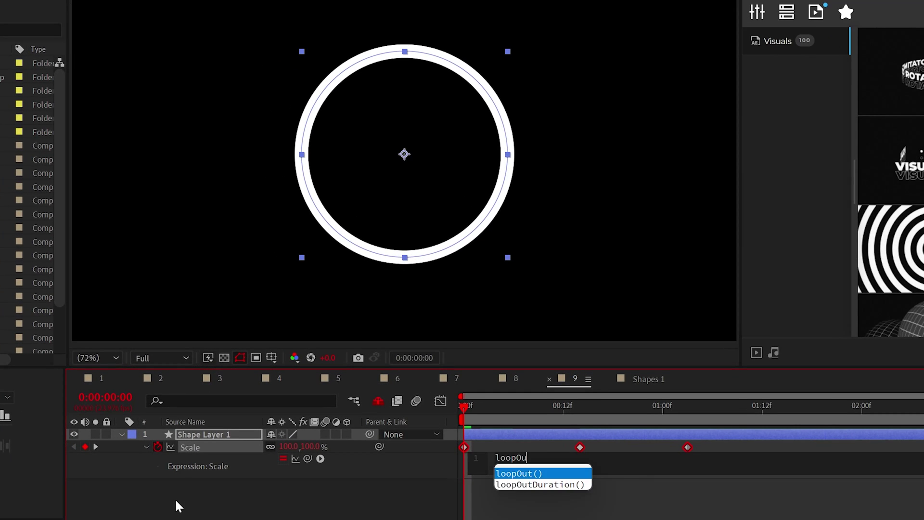
left_click(503, 476)
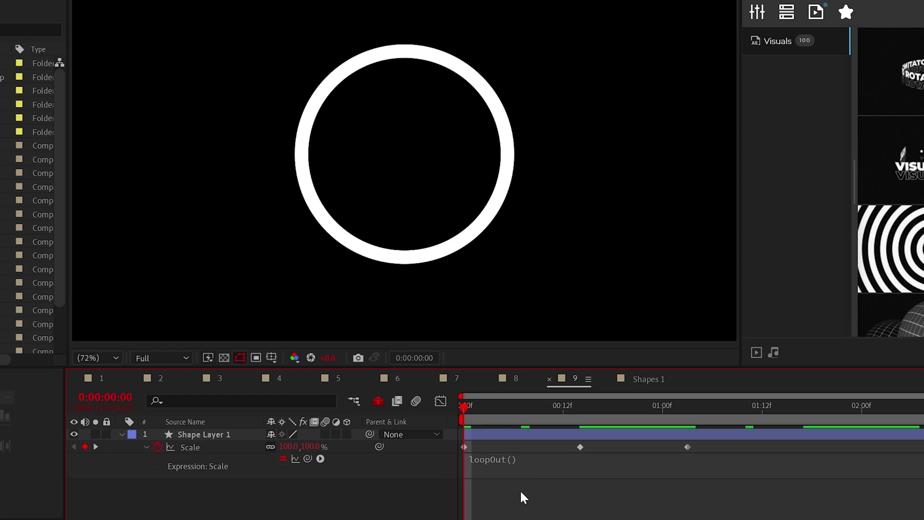
key("space")
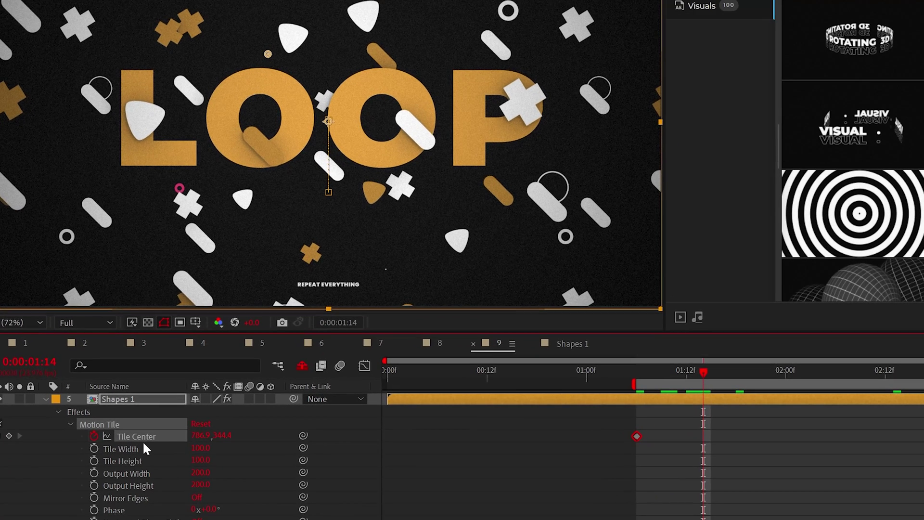
Step: Keyframe Motion Tile's Tile Center at 701.9, 270.4 and add a loopOut("continue") expression
left_click_drag(195, 435, 150, 436)
left_click_drag(225, 435, 202, 435)
left_click(94, 436, "alt")
type("loo")
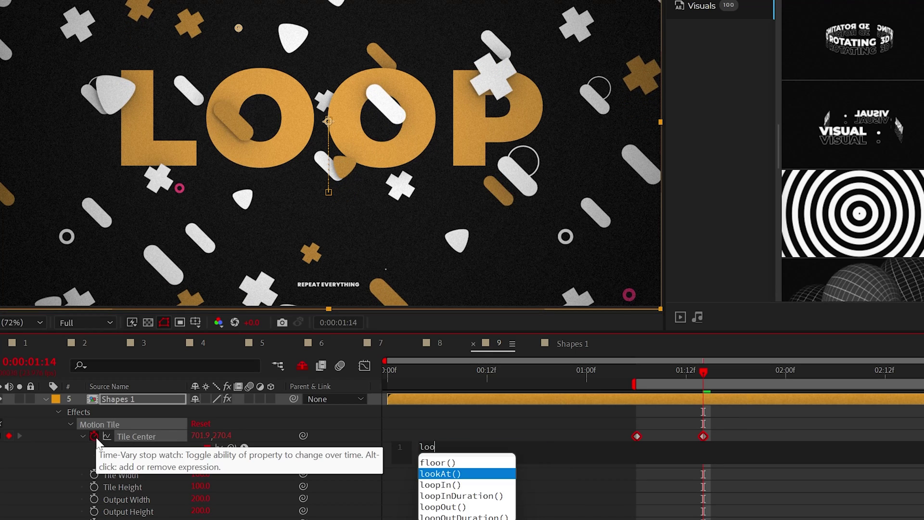
type("pOut")
key("Return")
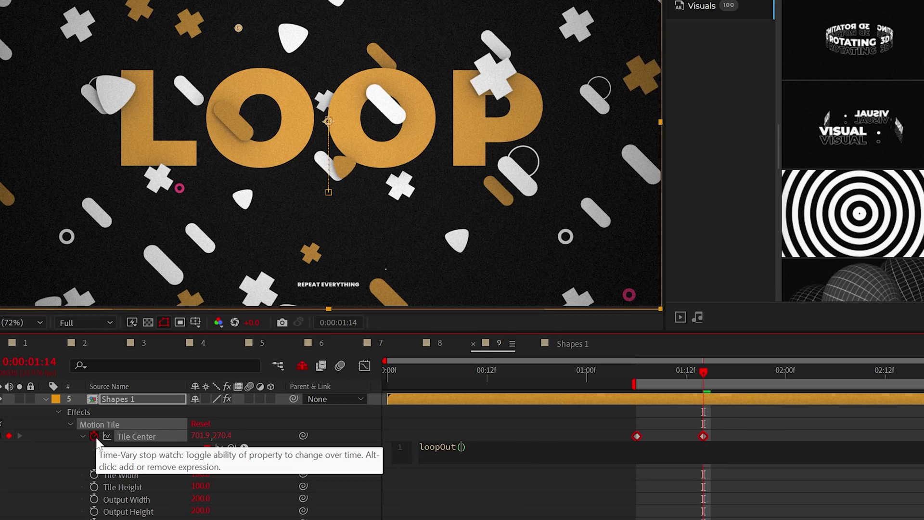
type("\"")
key("Return")
key("KP_Enter")
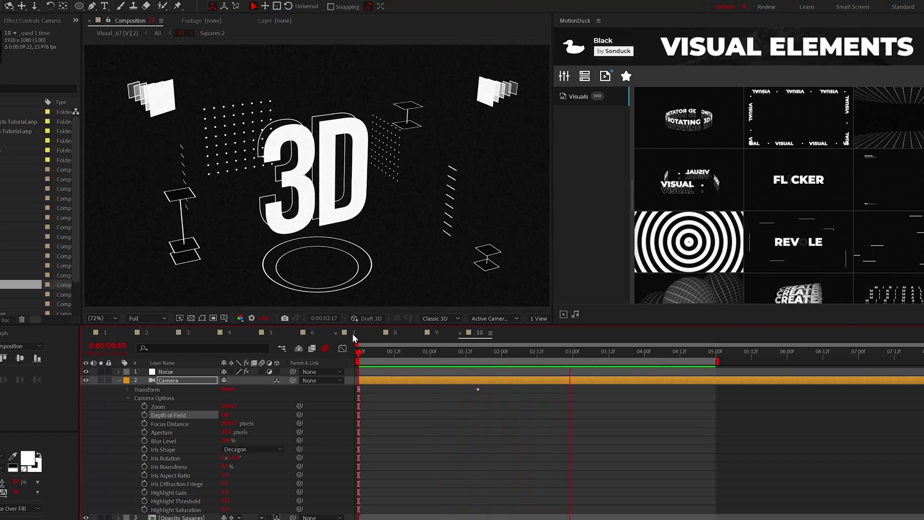
Step: Turn the camera's Depth of Field on
key("space")
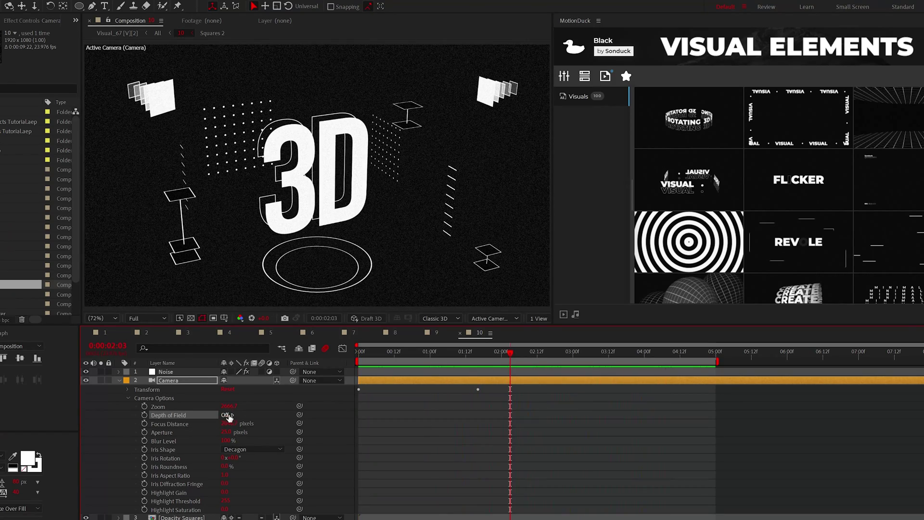
left_click(227, 415)
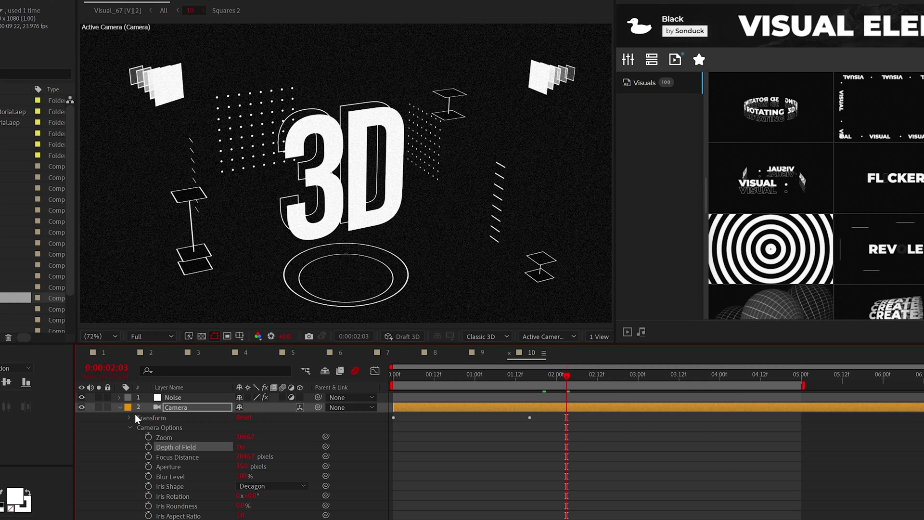
left_click(120, 408)
Step: Show Position for layers 3–16 and push the Dots layer back to Z 1137
left_click_drag(195, 484, 195, 345)
key("p")
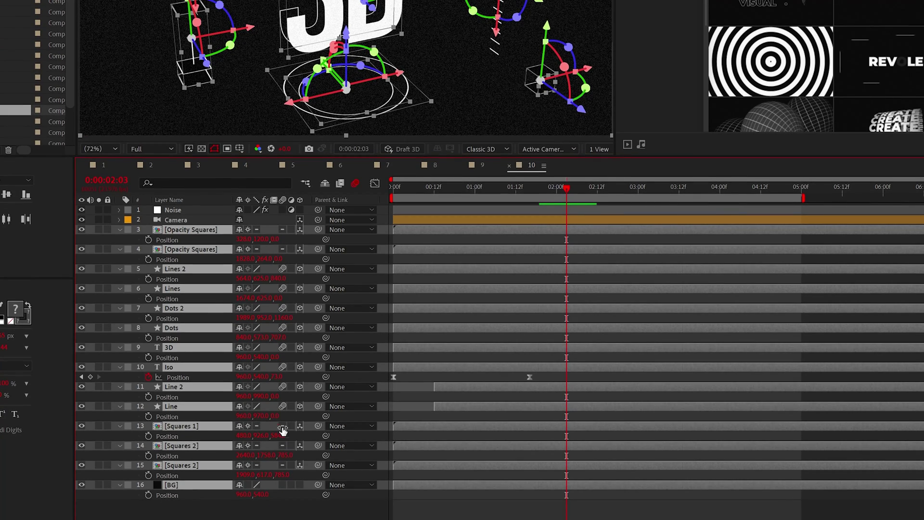
left_click(283, 338)
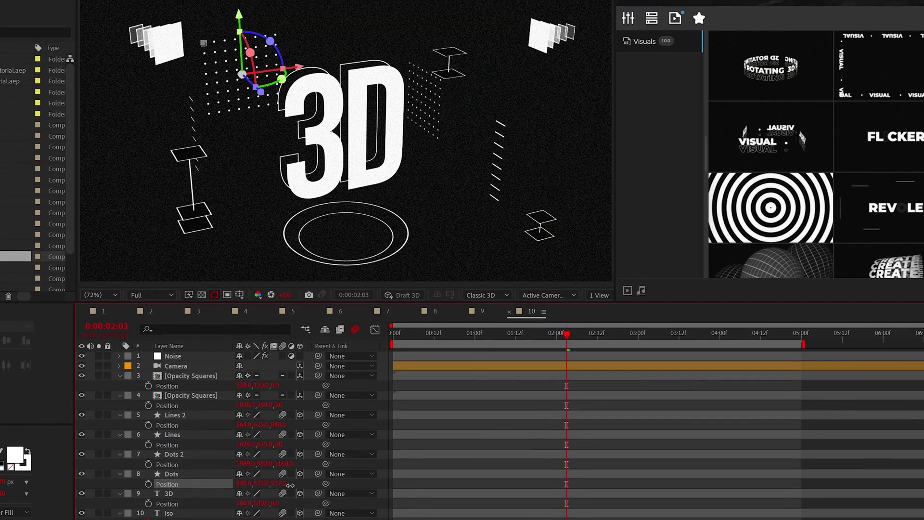
left_click_drag(284, 338, 293, 339)
left_click_drag(293, 485, 250, 282)
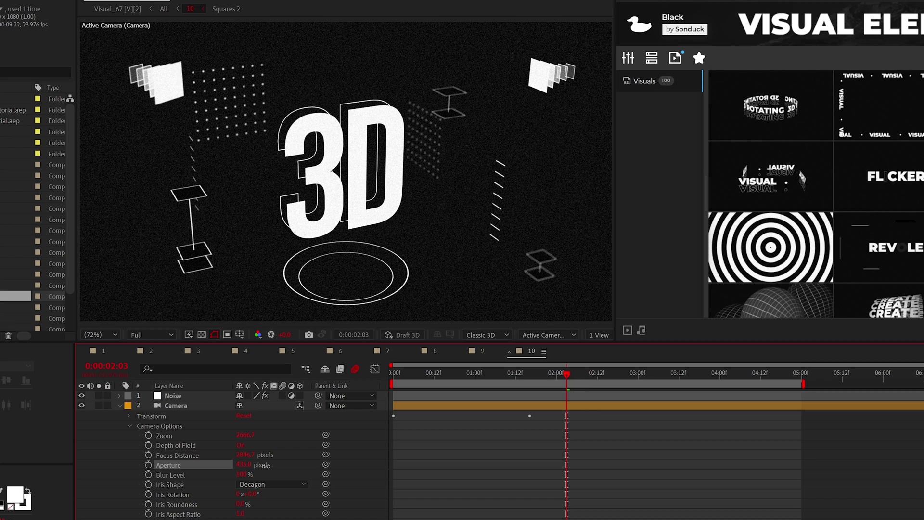
Step: Set the camera Aperture to 755 and Focus Distance to about 3966.7 pixels, then preview
left_click_drag(266, 465, 295, 450)
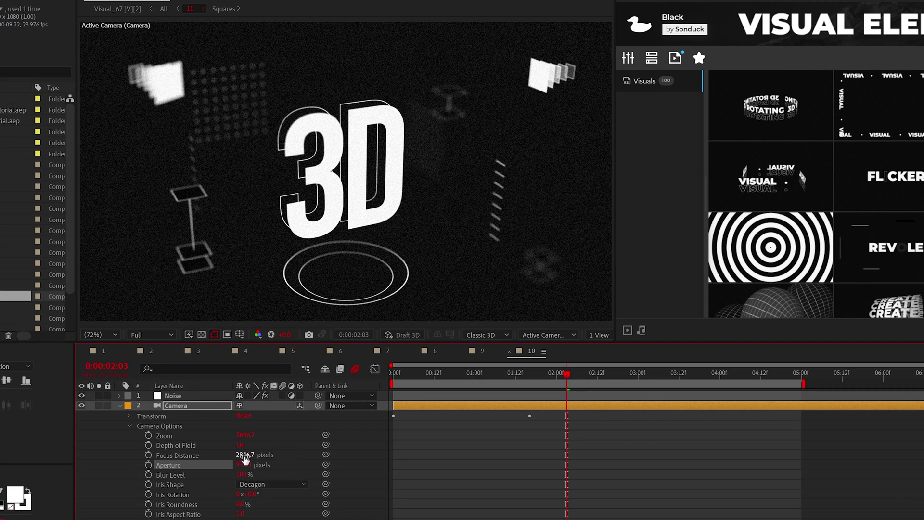
left_click_drag(250, 456, 318, 457)
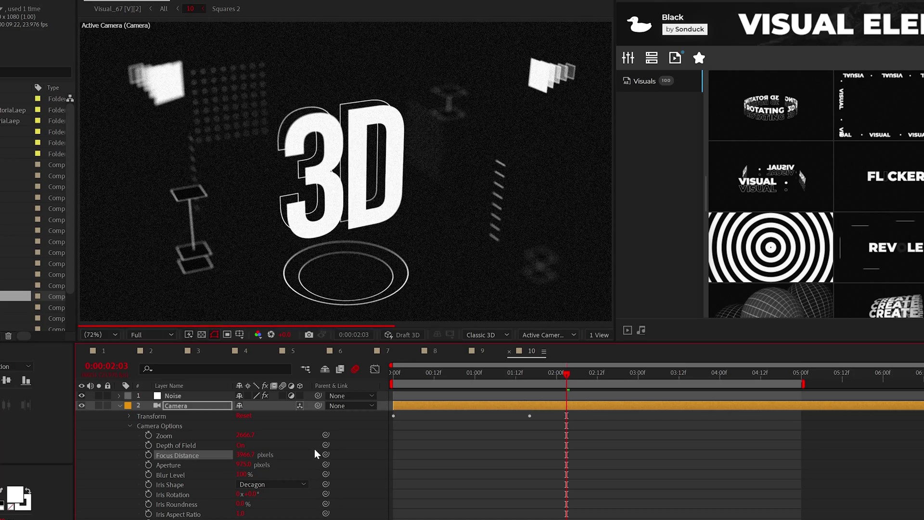
key("space")
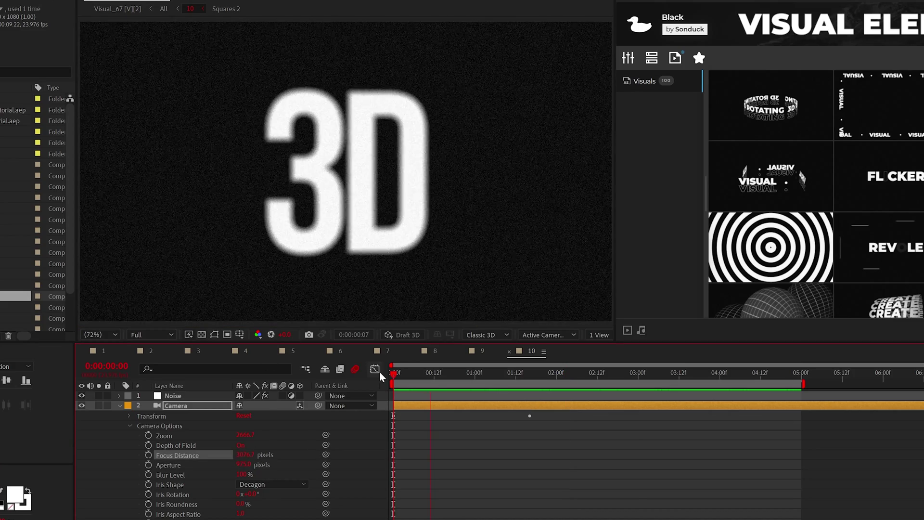